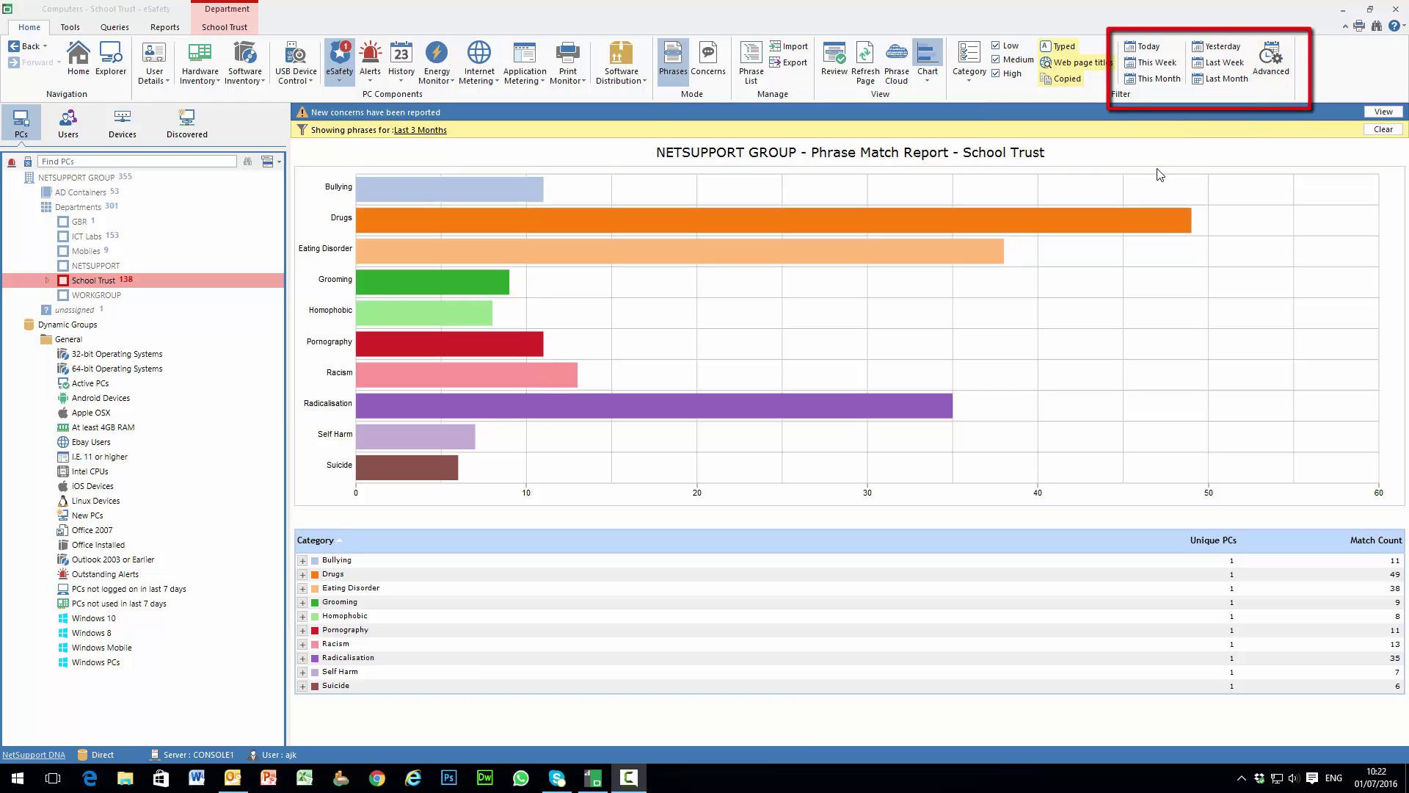
Step: Expand the Bullying category to review its matches, then collapse it again
left_click(305, 562)
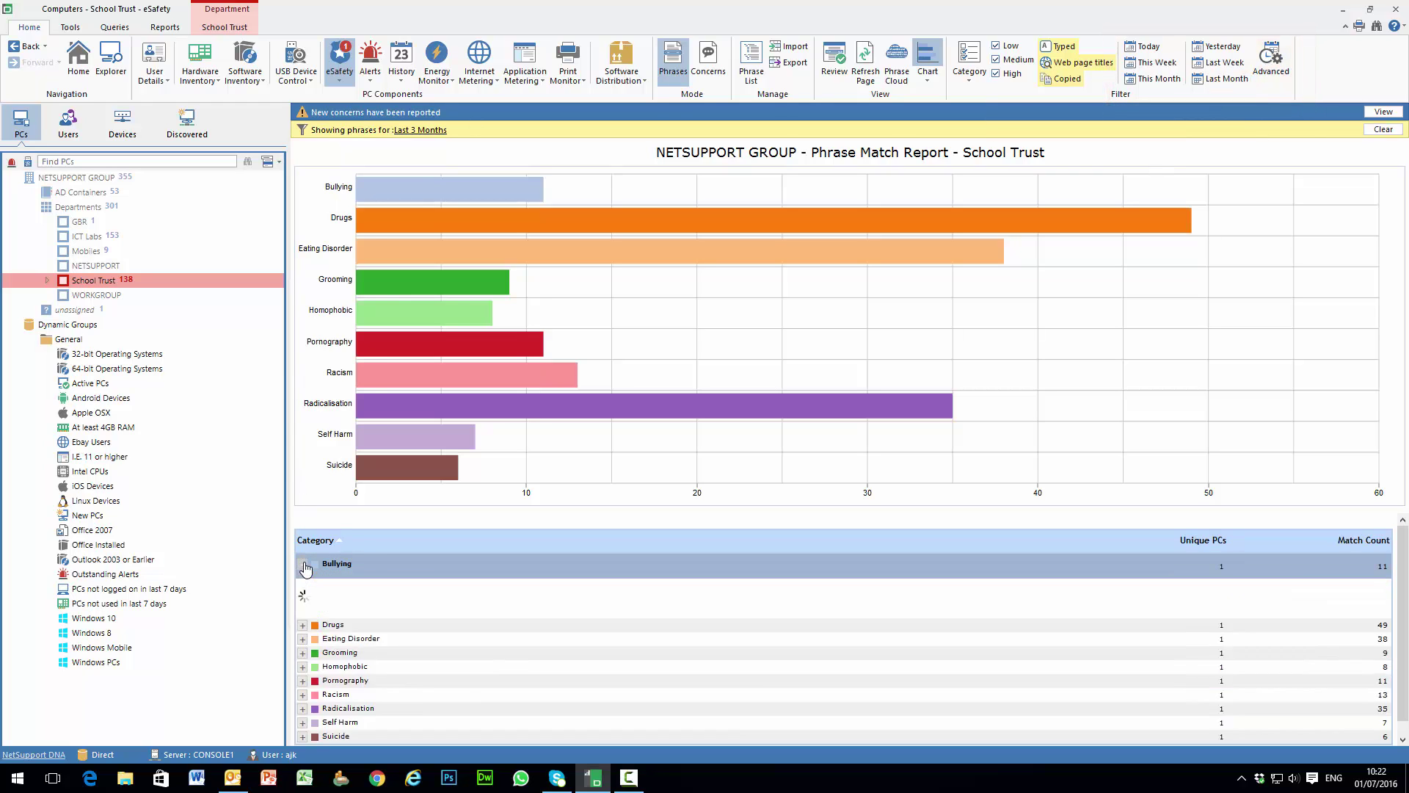
scroll(305, 567, "down", 2)
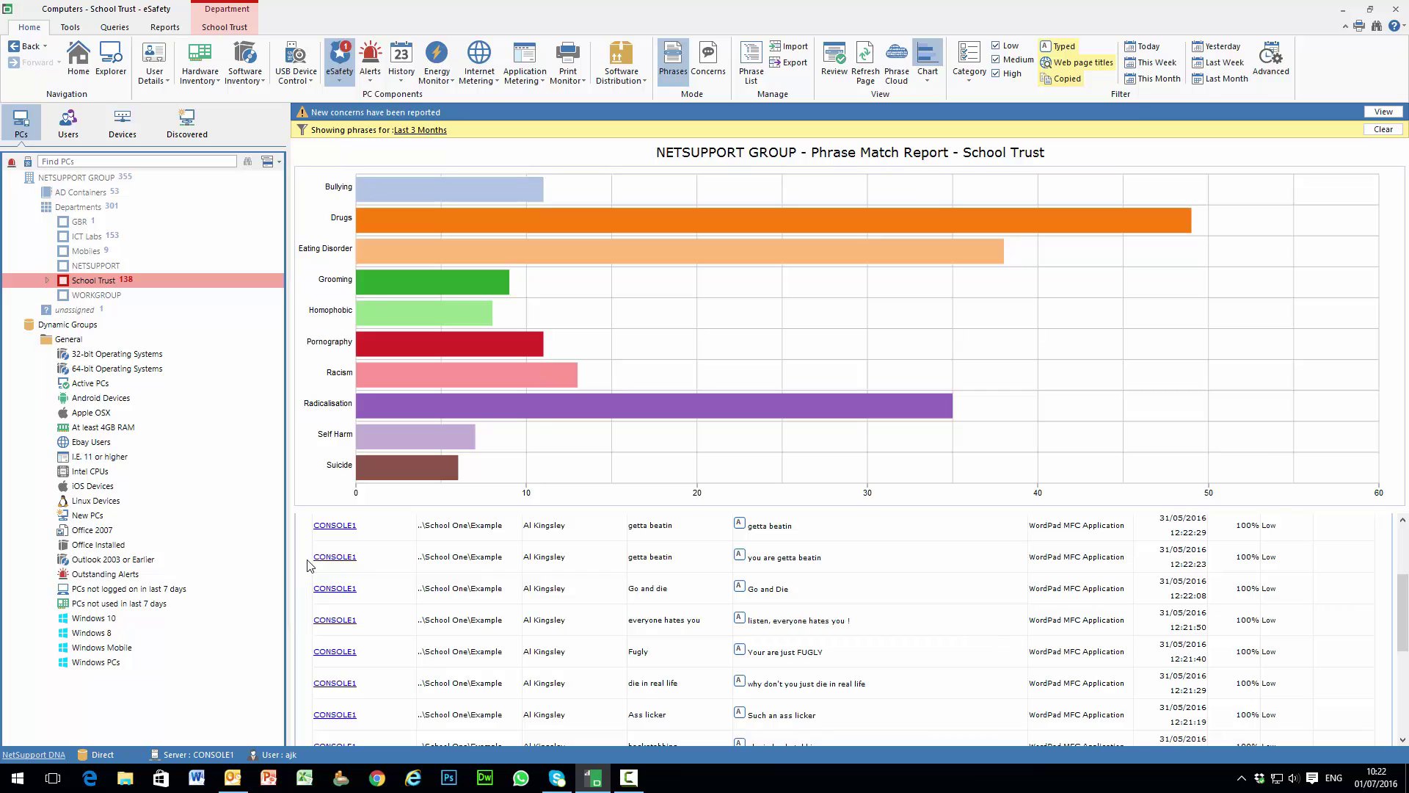
scroll(309, 565, "up", 2)
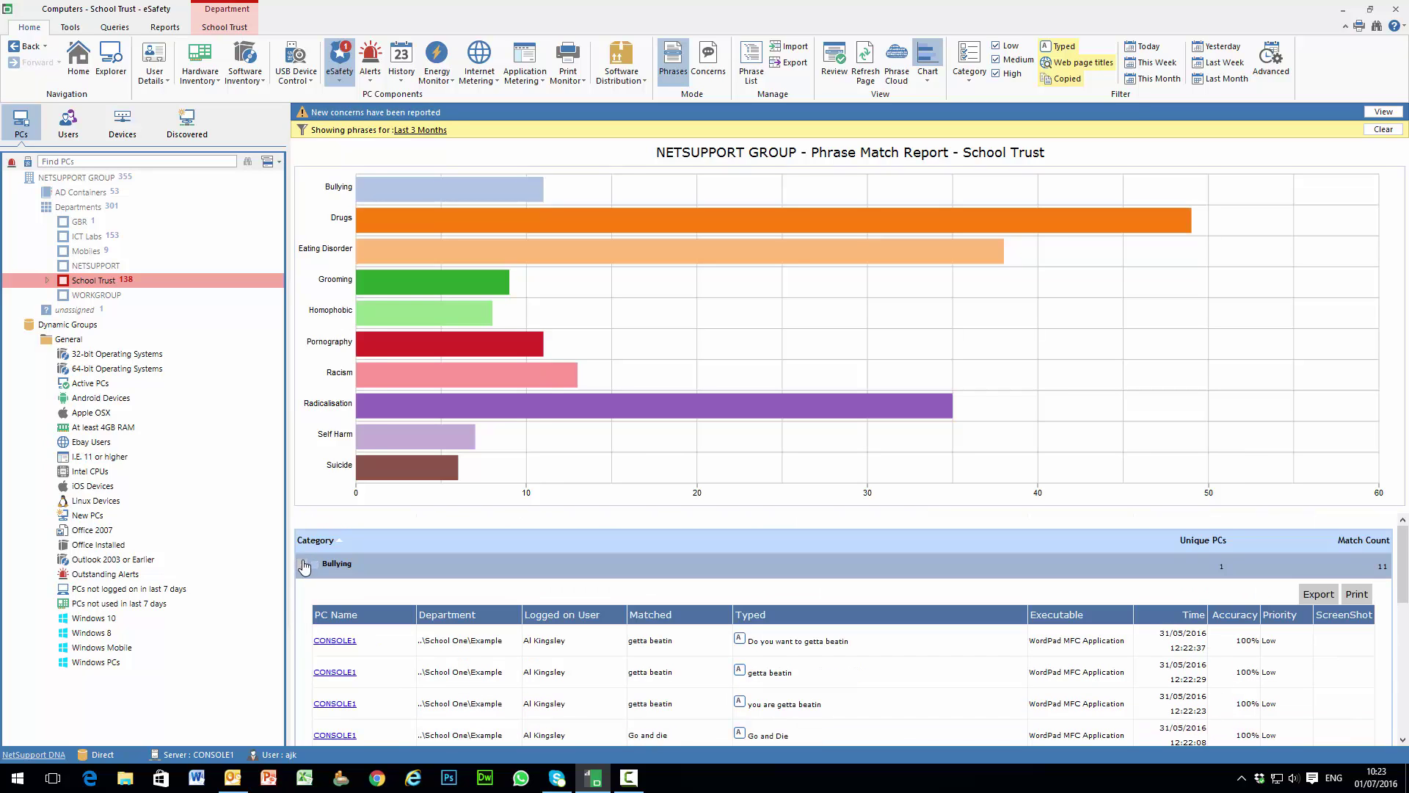
left_click(302, 561)
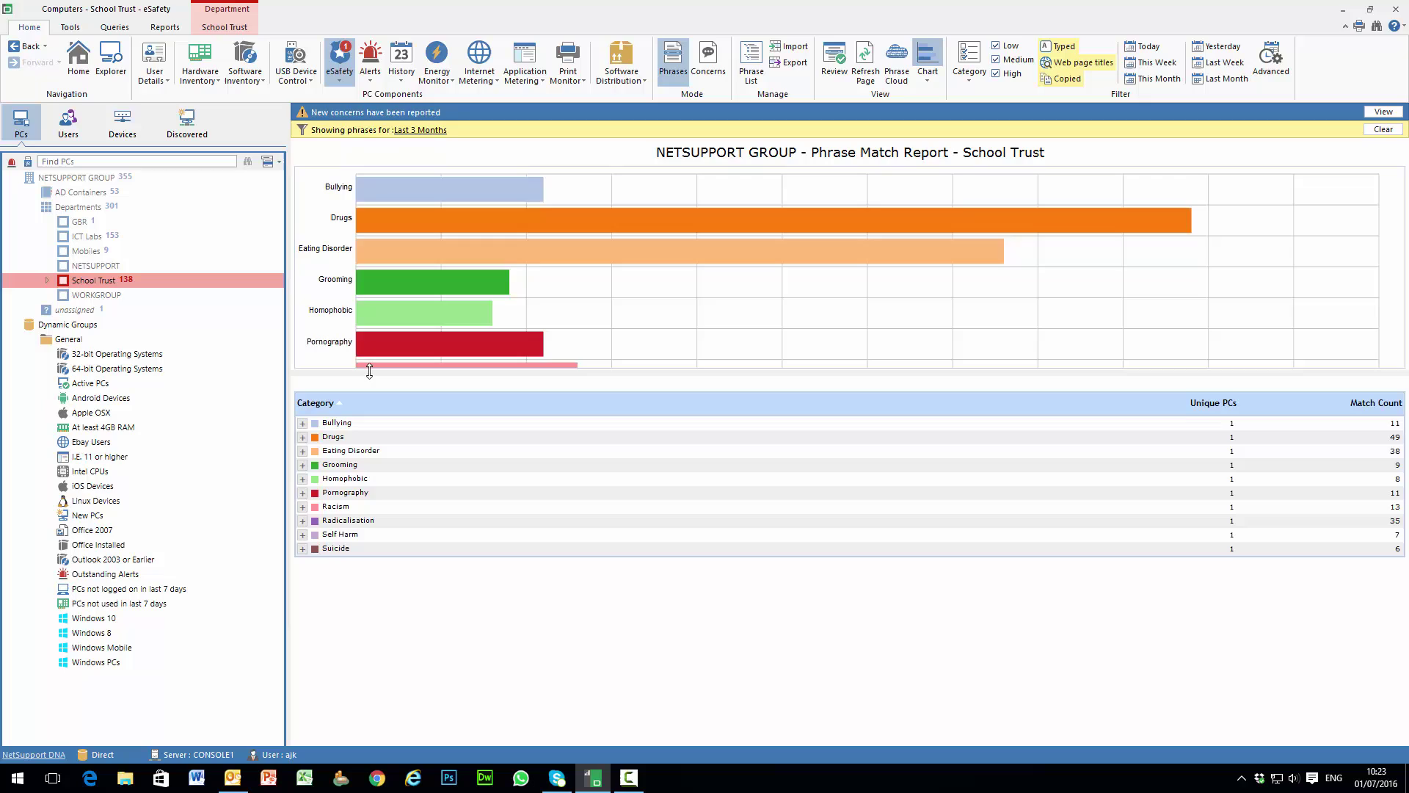
Step: Expand Drugs and request the screenshot for its top cannabis match
left_click(302, 437)
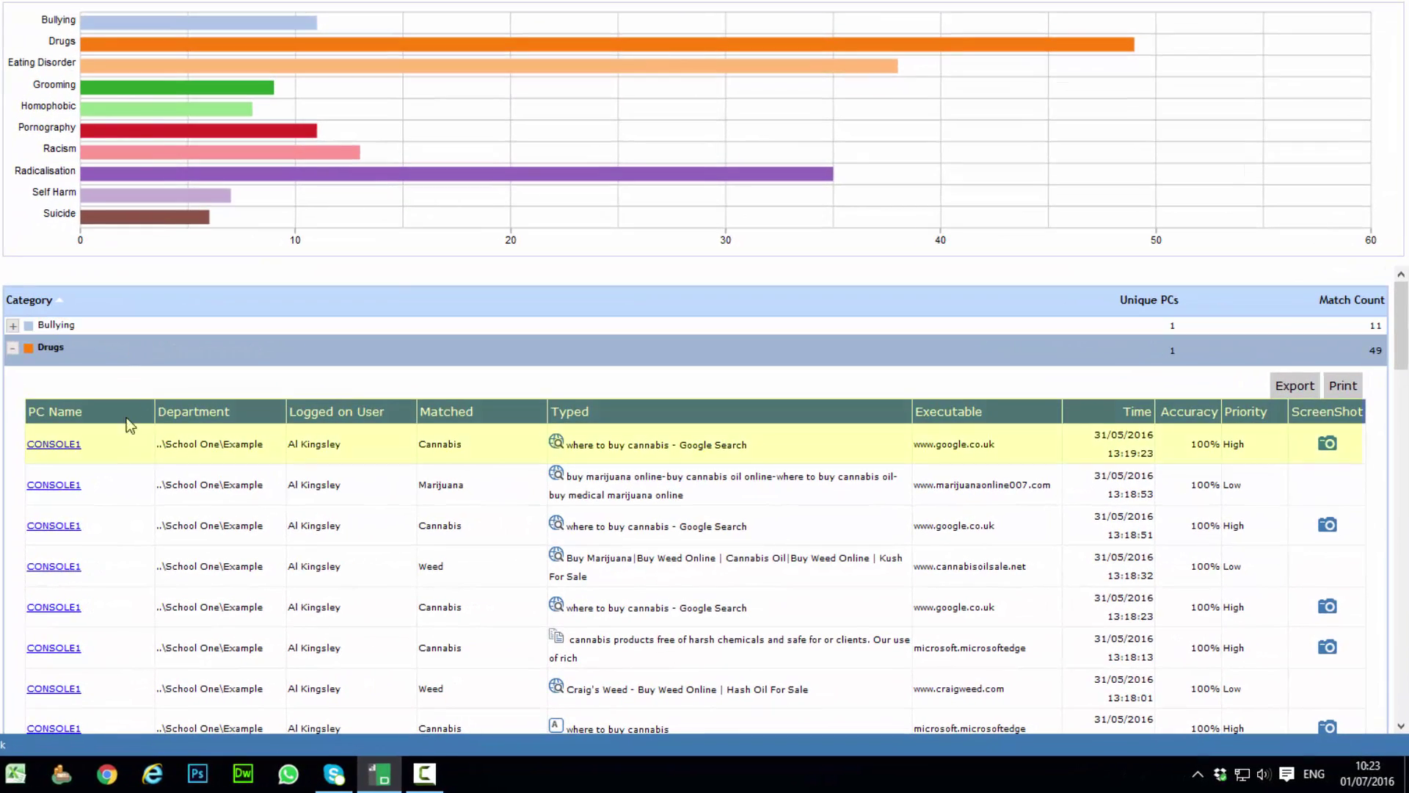
left_click(77, 446)
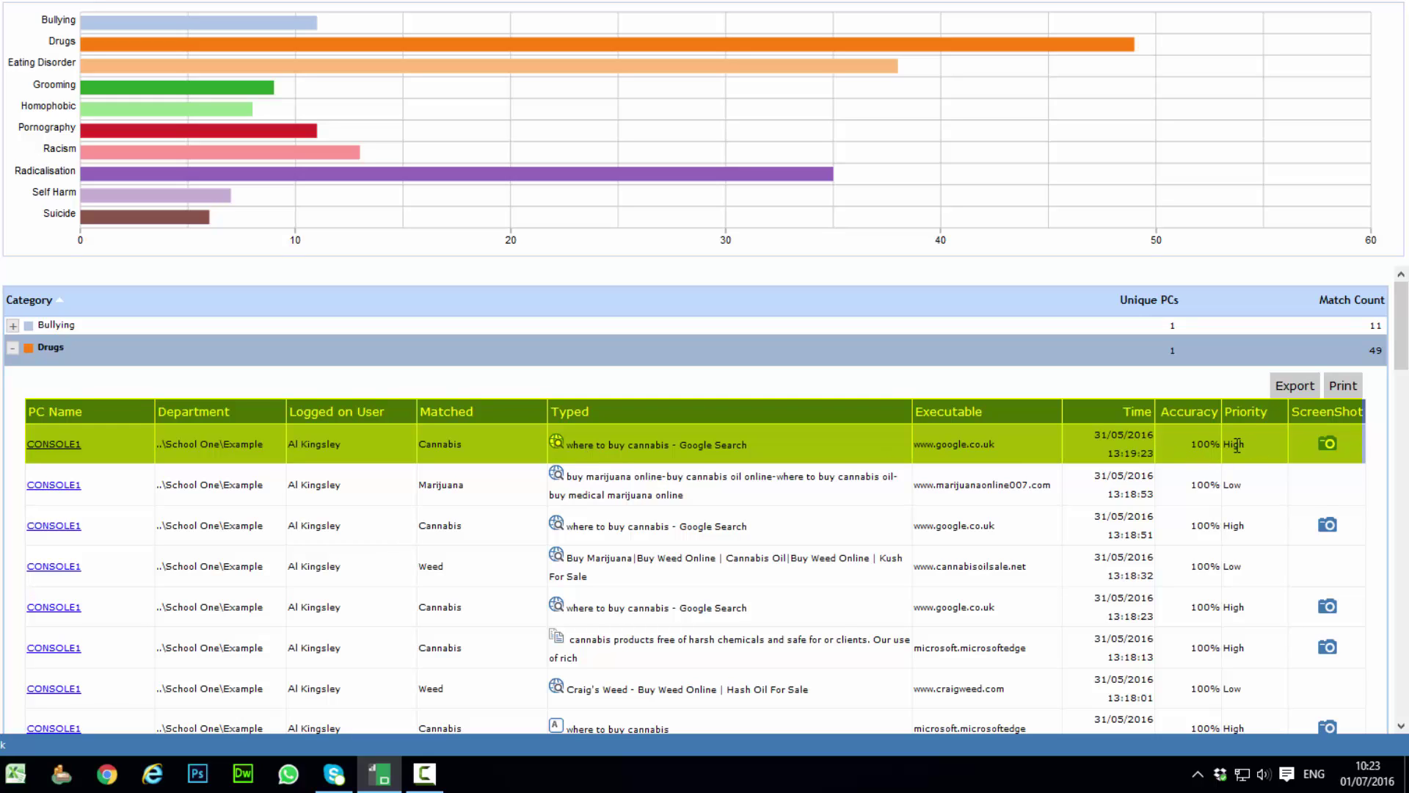
left_click(1327, 449)
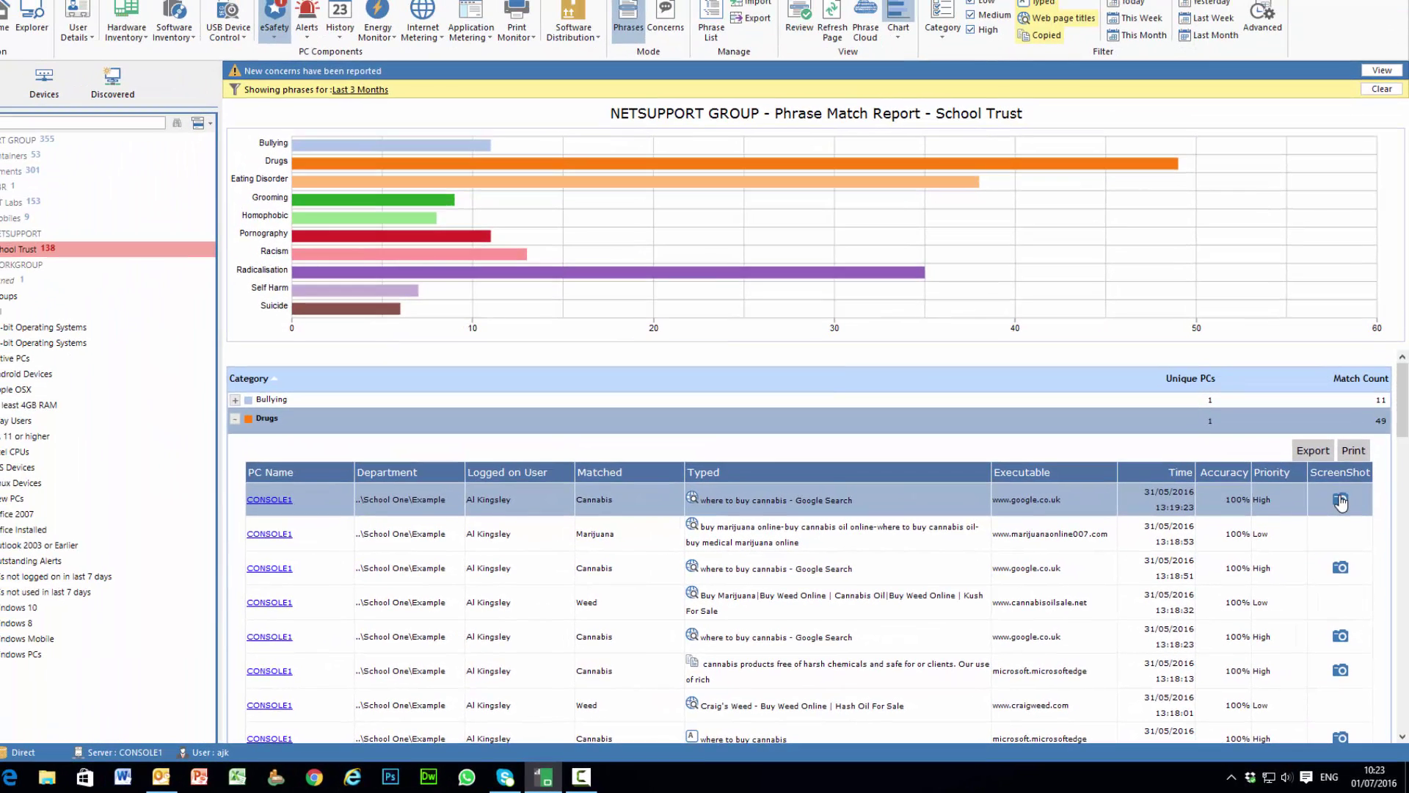
Step: View the top Drugs match's screenshot and step forward through matches to entry 33
left_click(1340, 502)
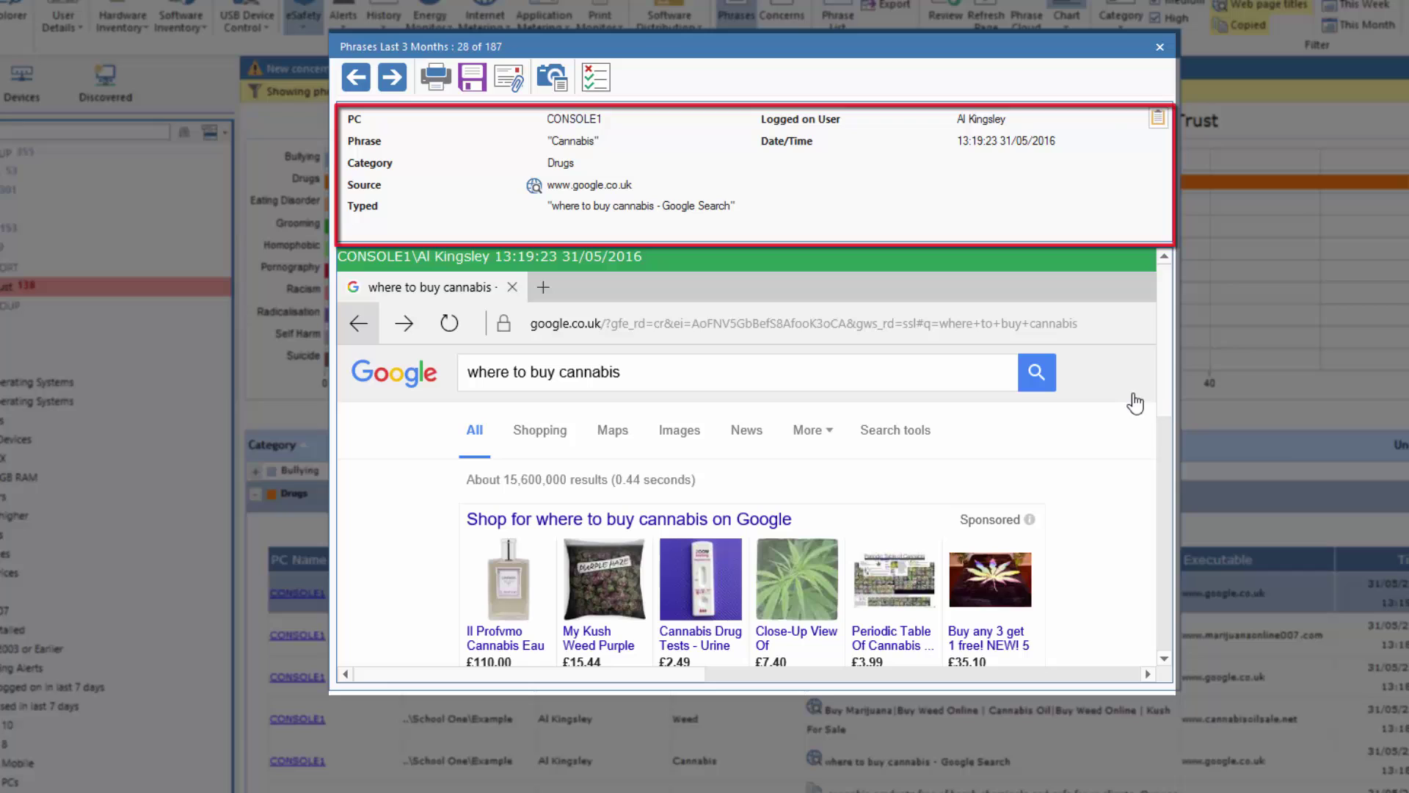
mouse_move(1163, 391)
left_mouse_down()
mouse_move(1158, 534)
mouse_move(1148, 381)
left_mouse_up()
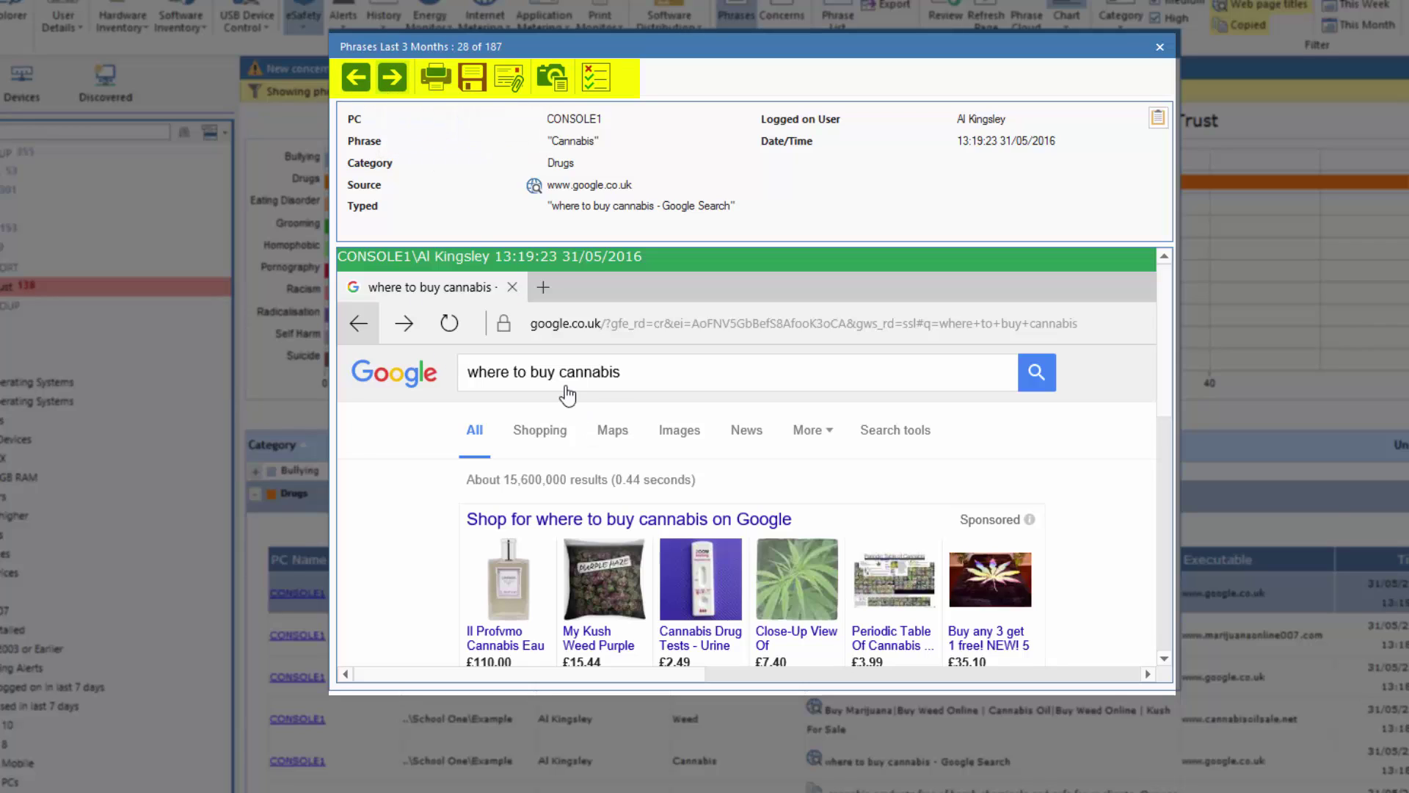
left_click(401, 82)
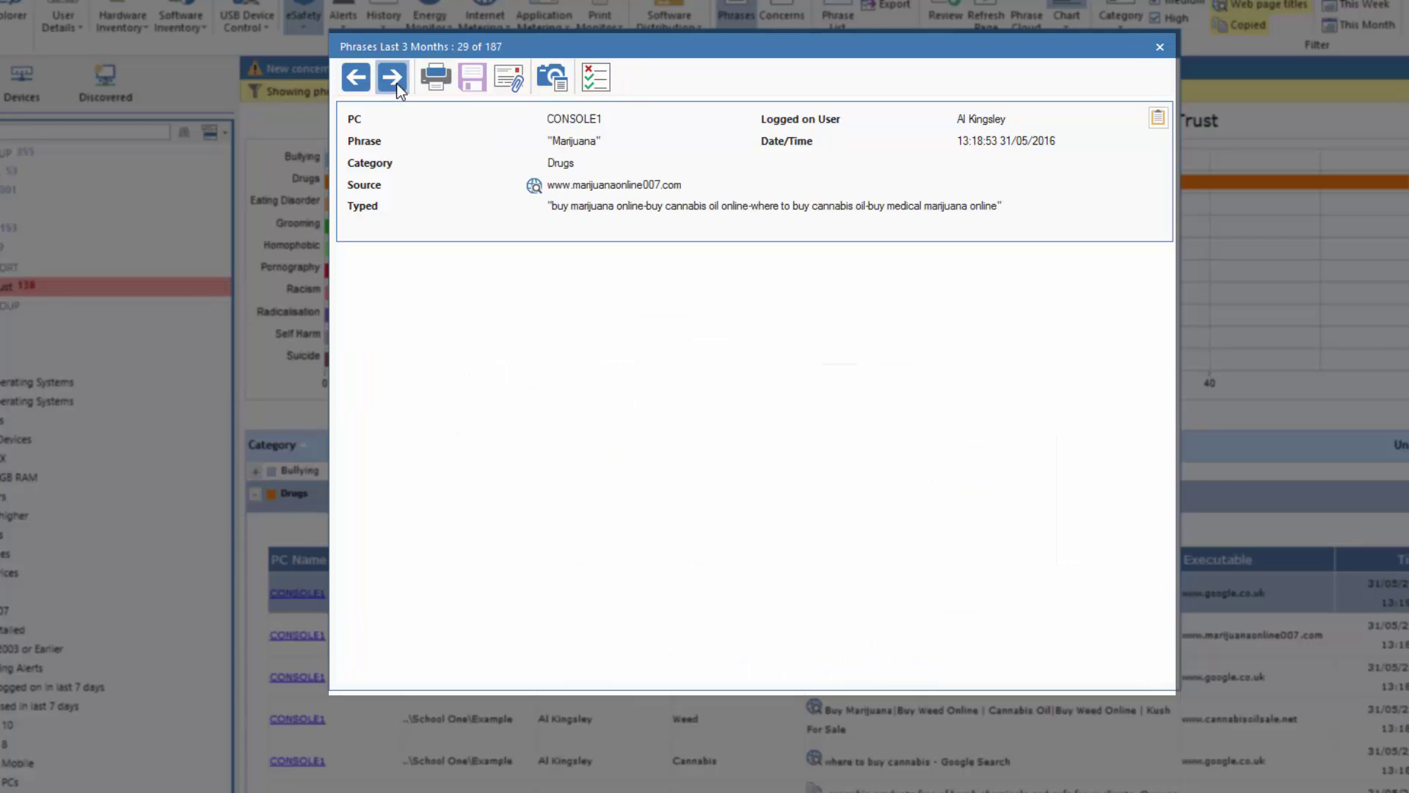
left_click(396, 83)
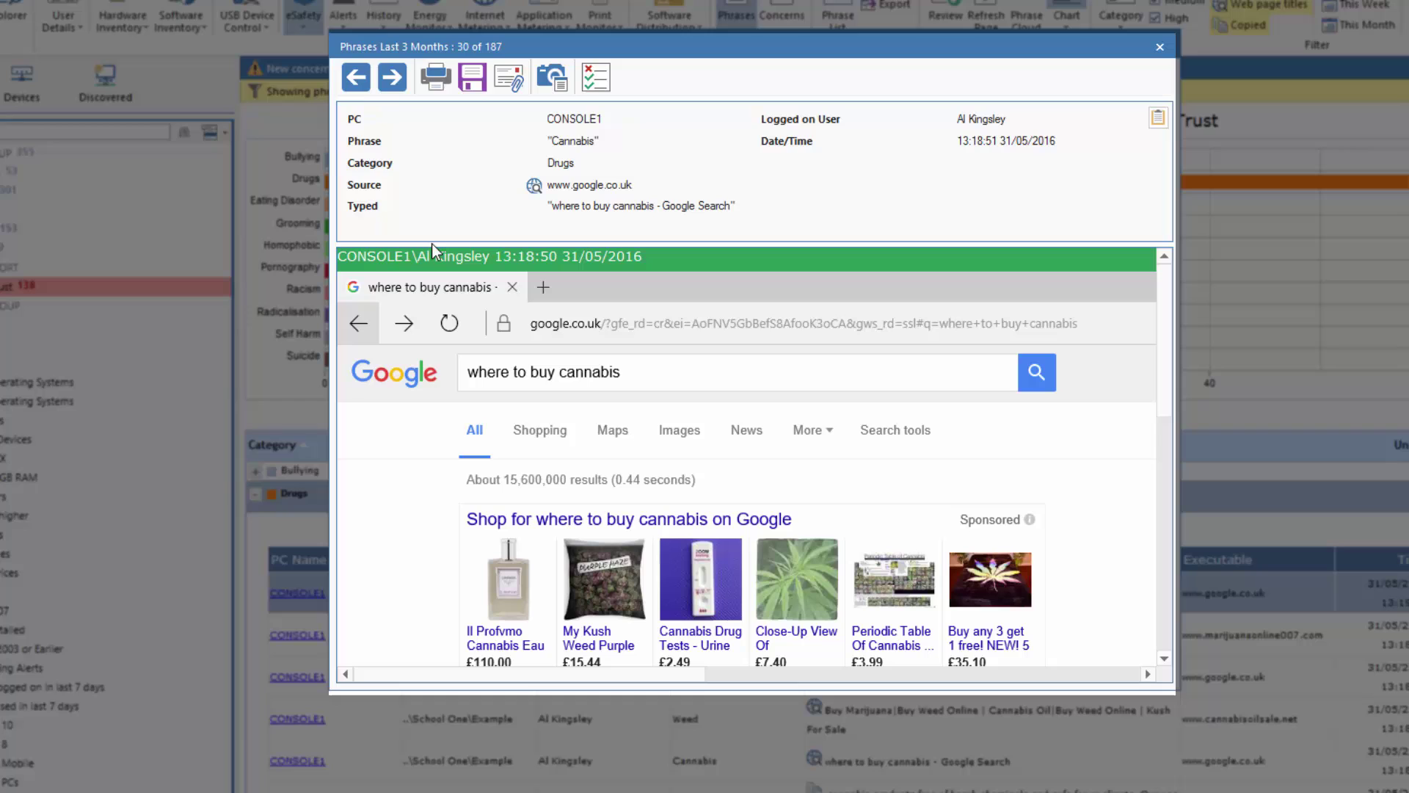
left_click(393, 84)
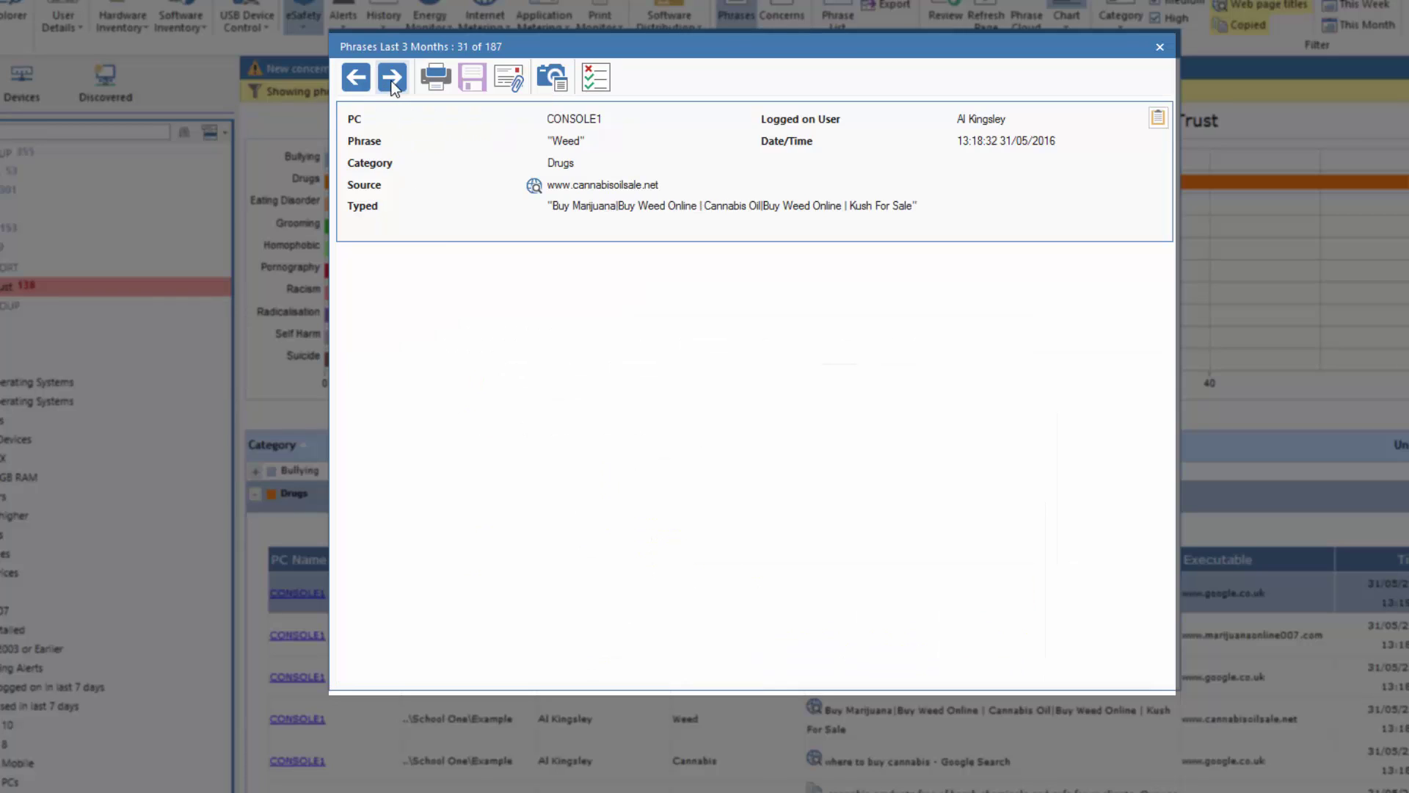
left_click(394, 82)
left_click(394, 82)
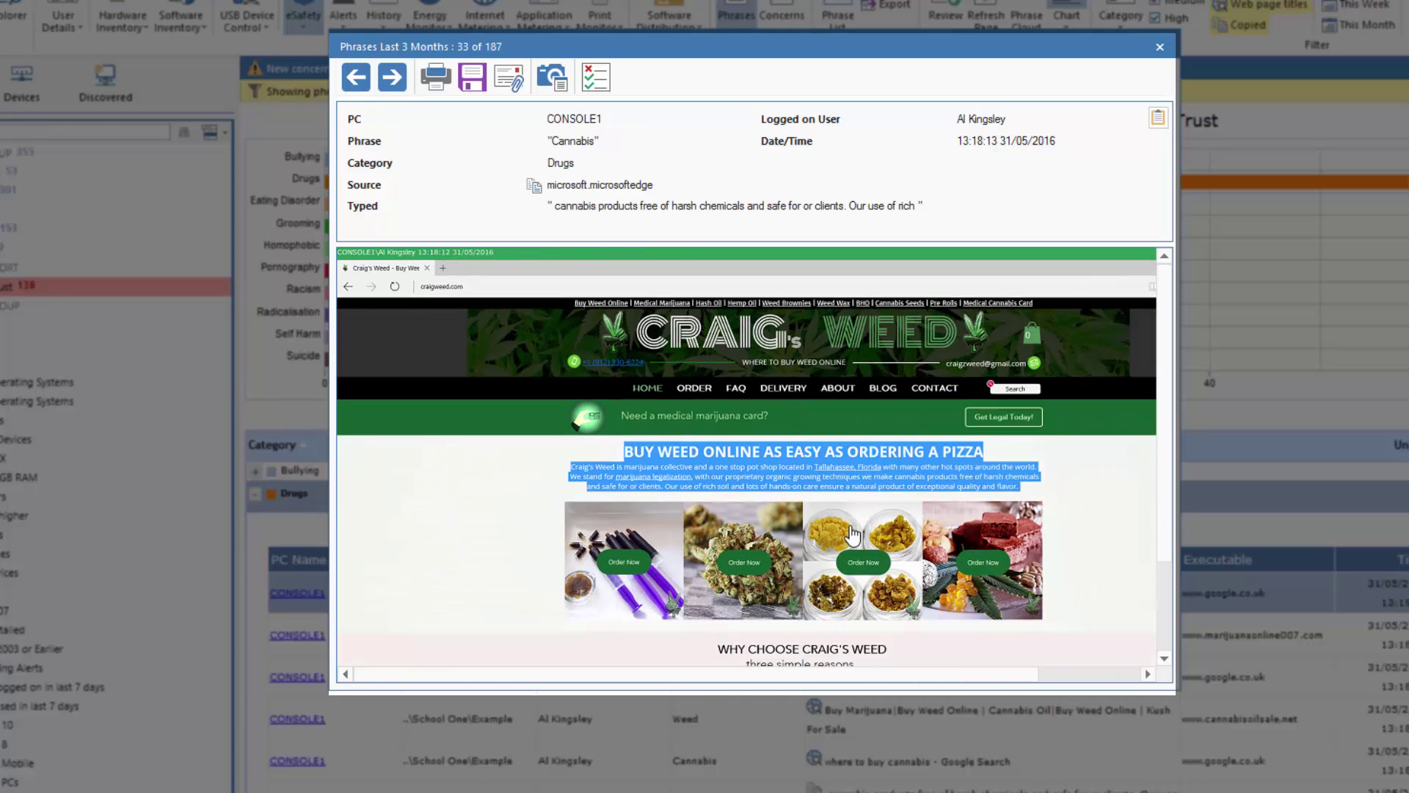
scroll(851, 535, "up", 2)
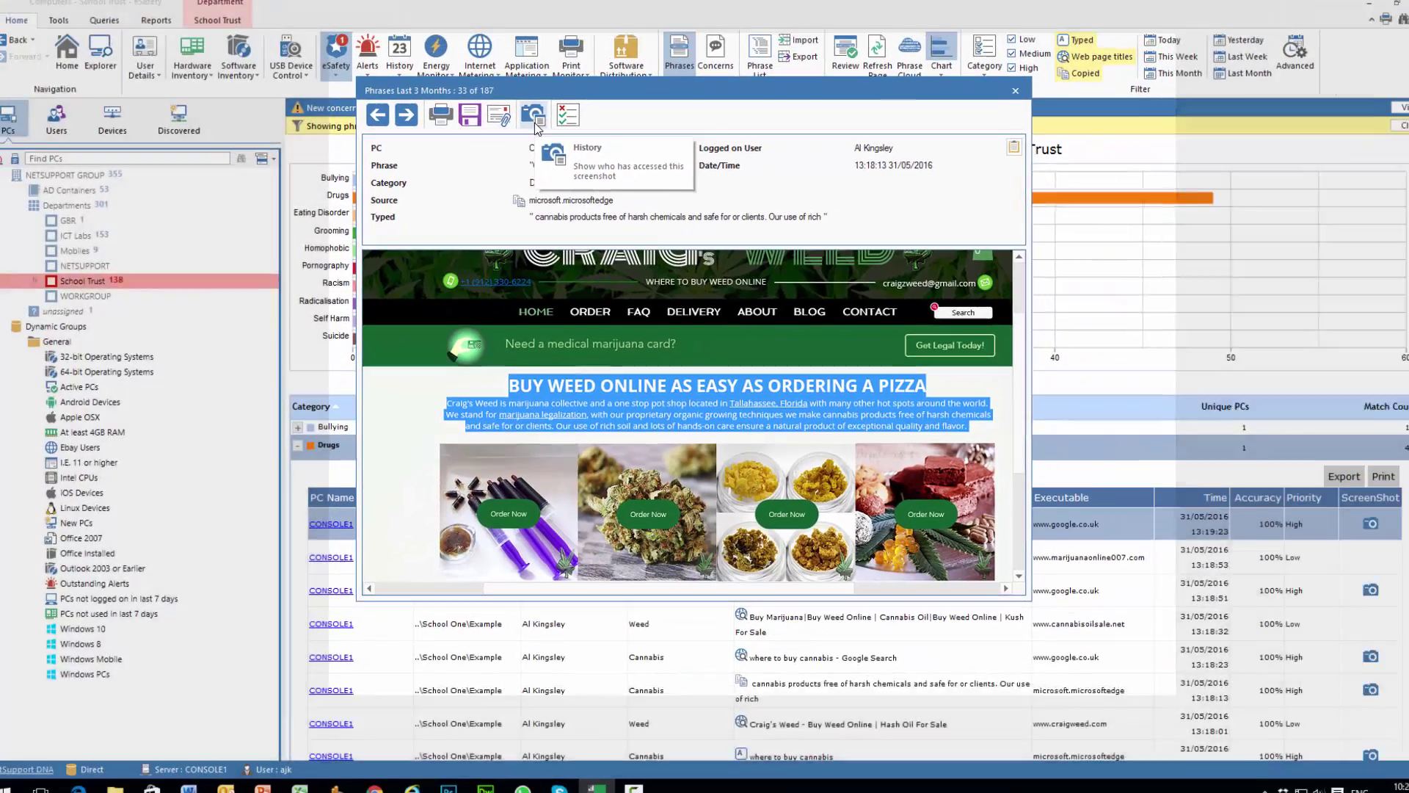
left_click(530, 119)
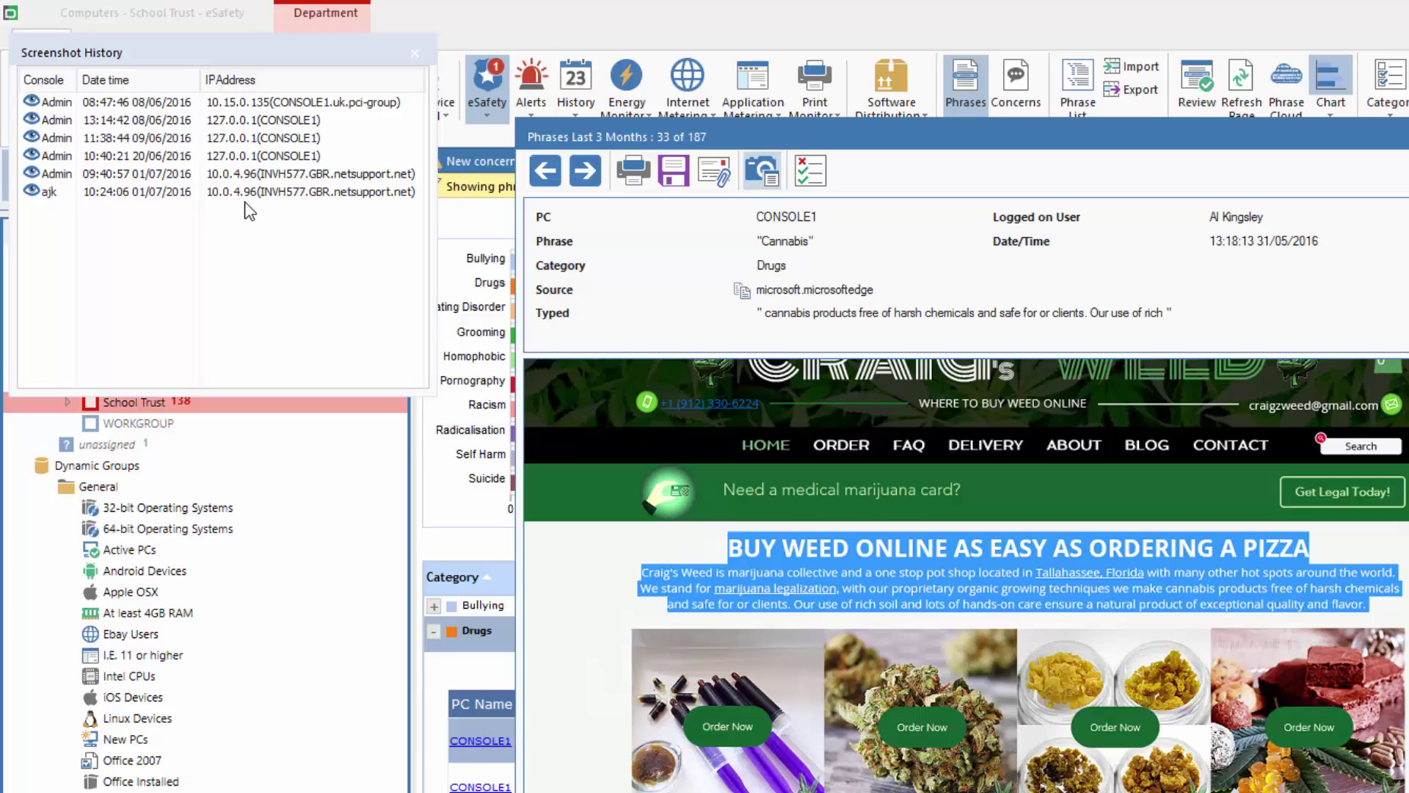
left_click(294, 33)
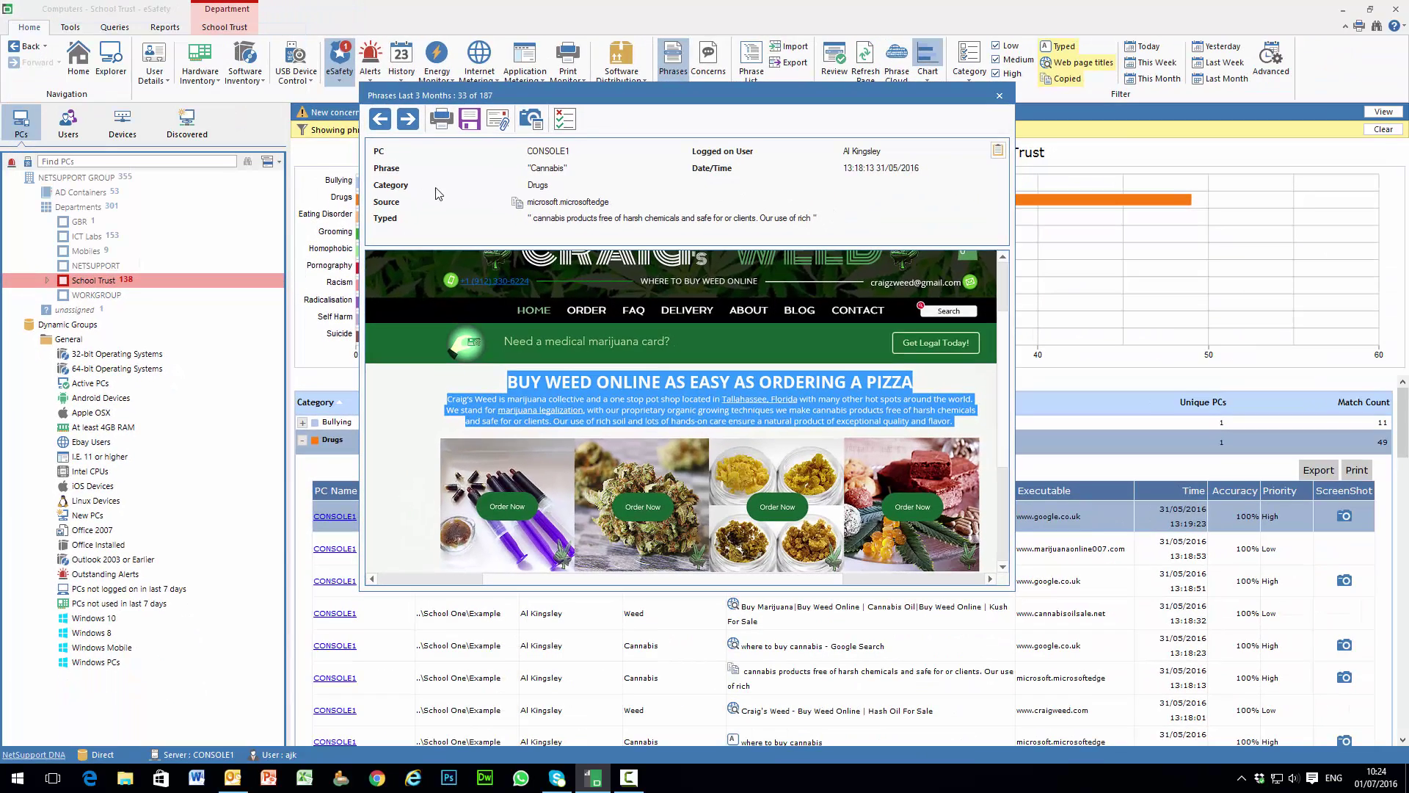
Step: Close the screenshot viewer and collapse Drugs back to its match total
left_click(999, 96)
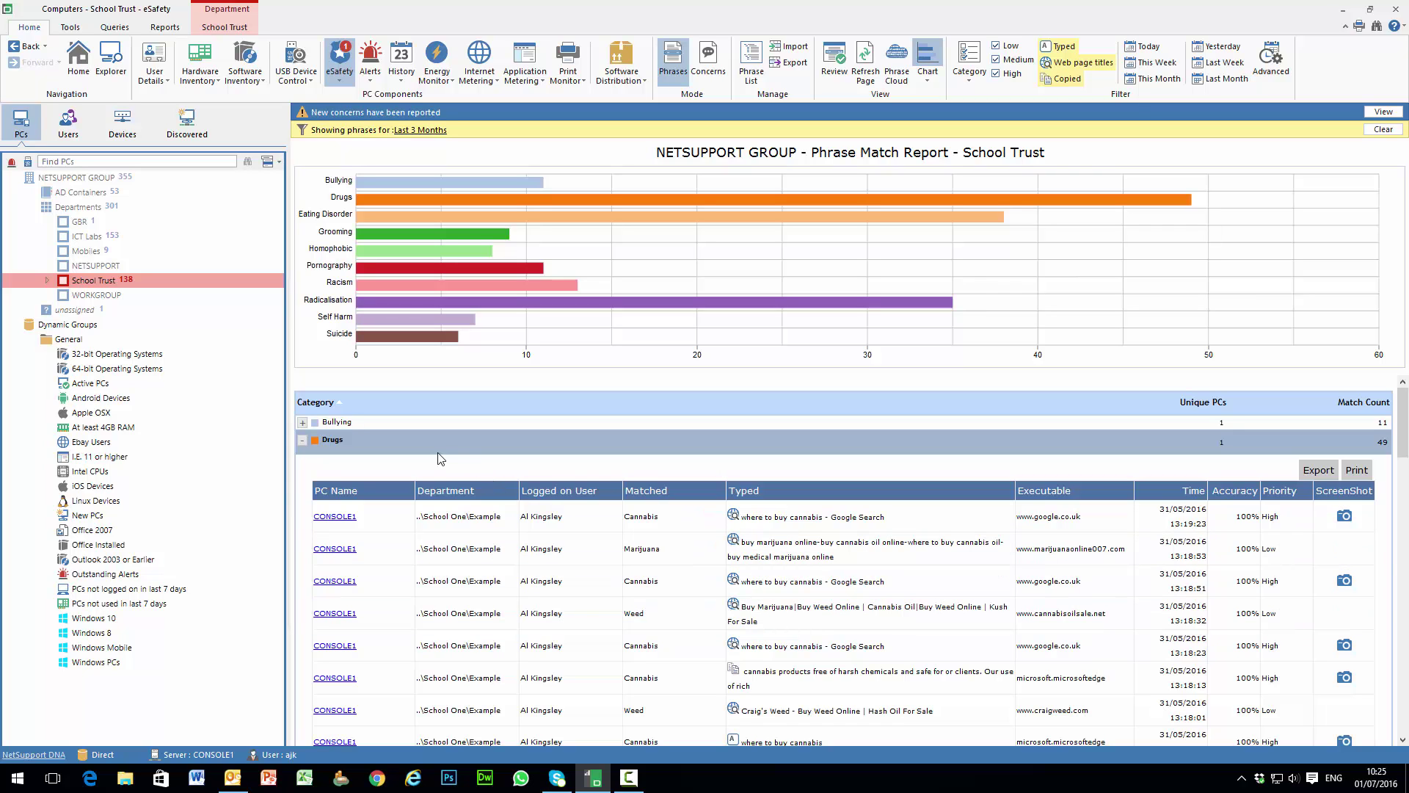
left_click(302, 440)
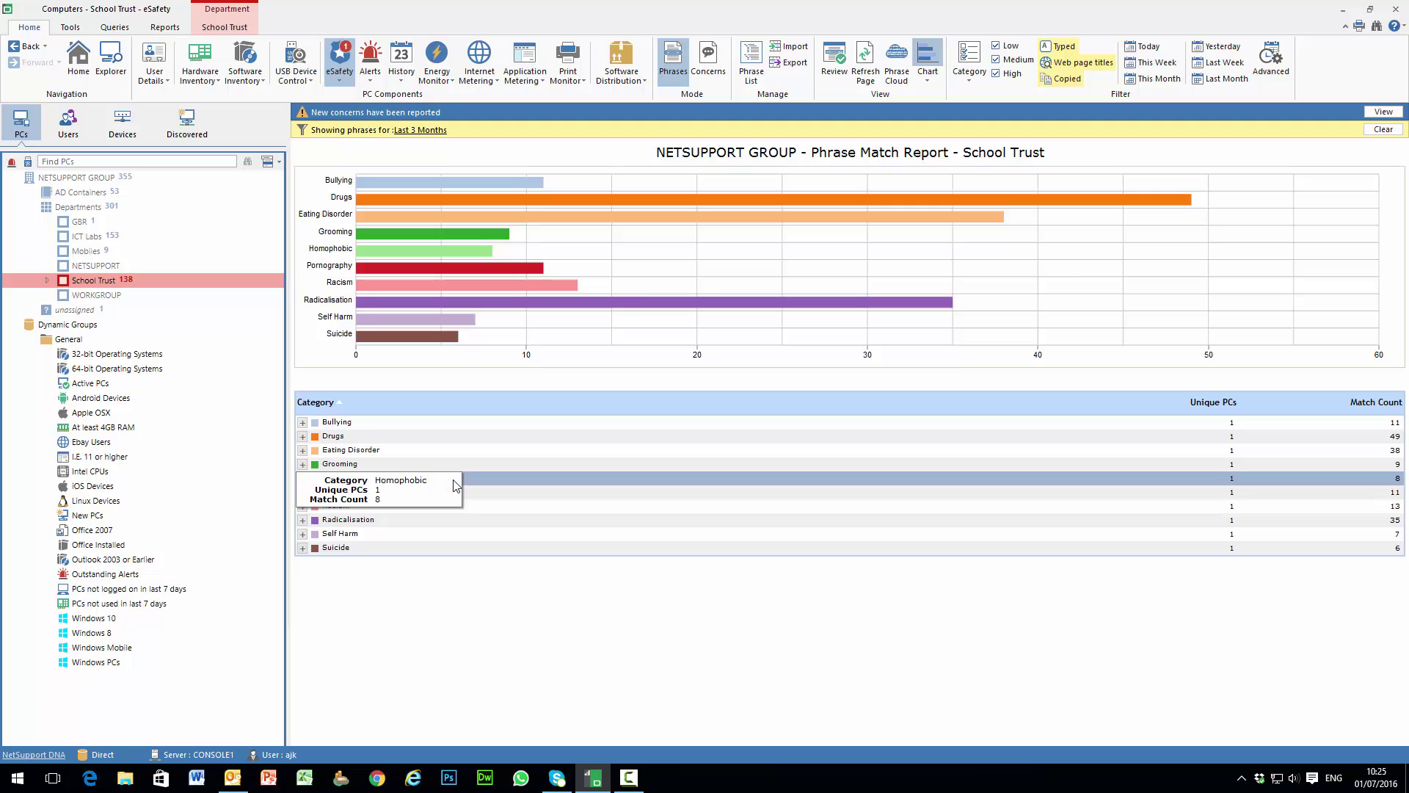
Step: Show phrases as a Phrase Cloud and expand School Trust and School One in the tree
left_click(901, 55)
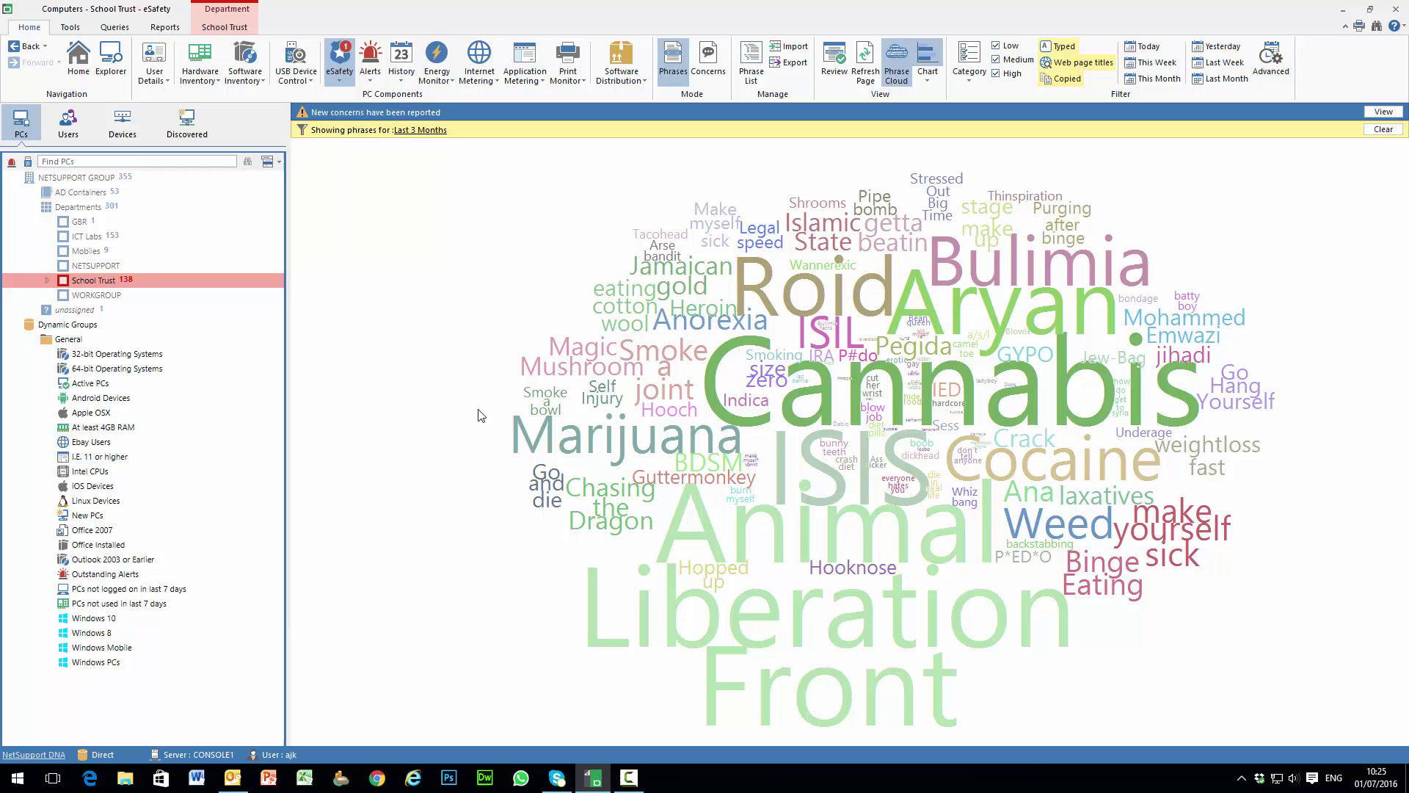
mouse_move(44, 239)
left_click(47, 281)
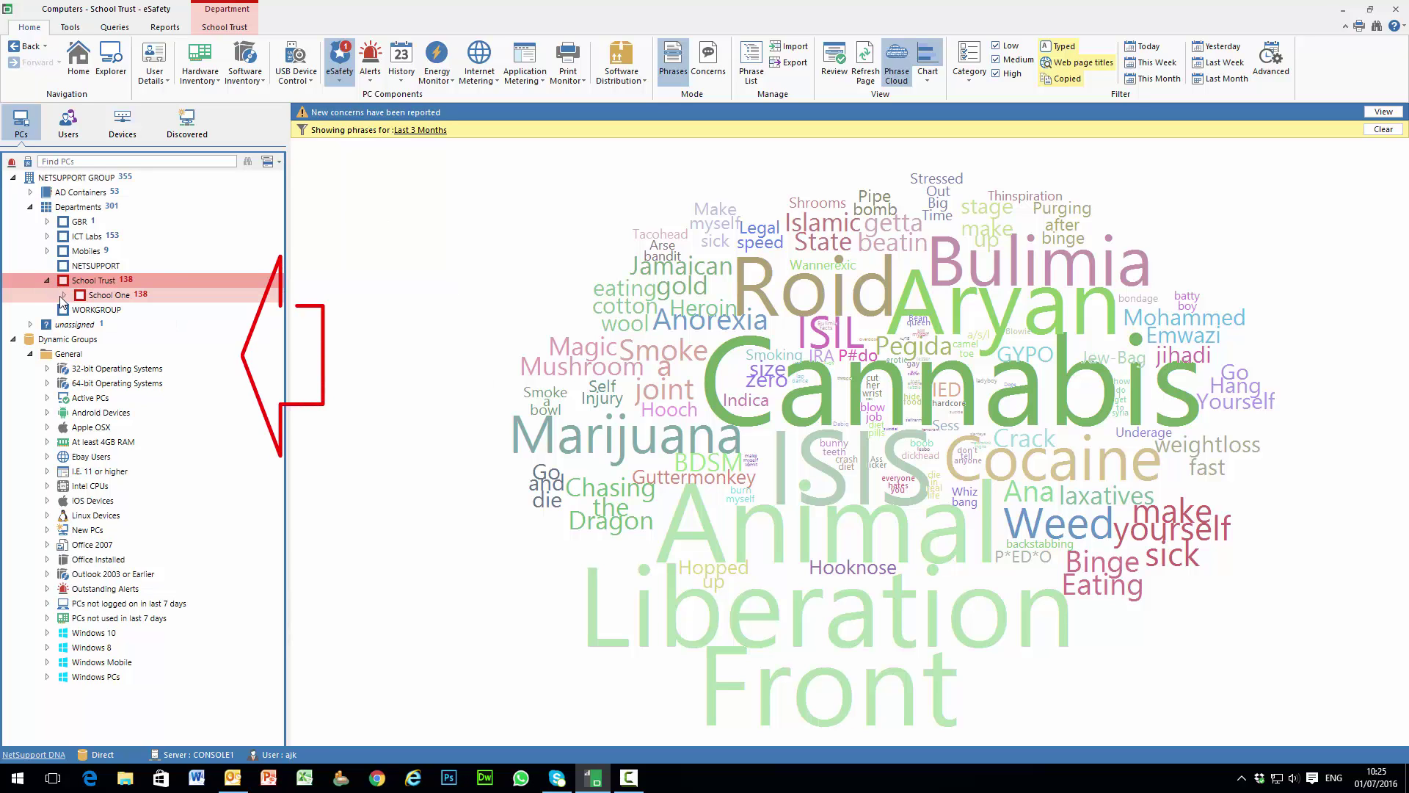
left_click(62, 295)
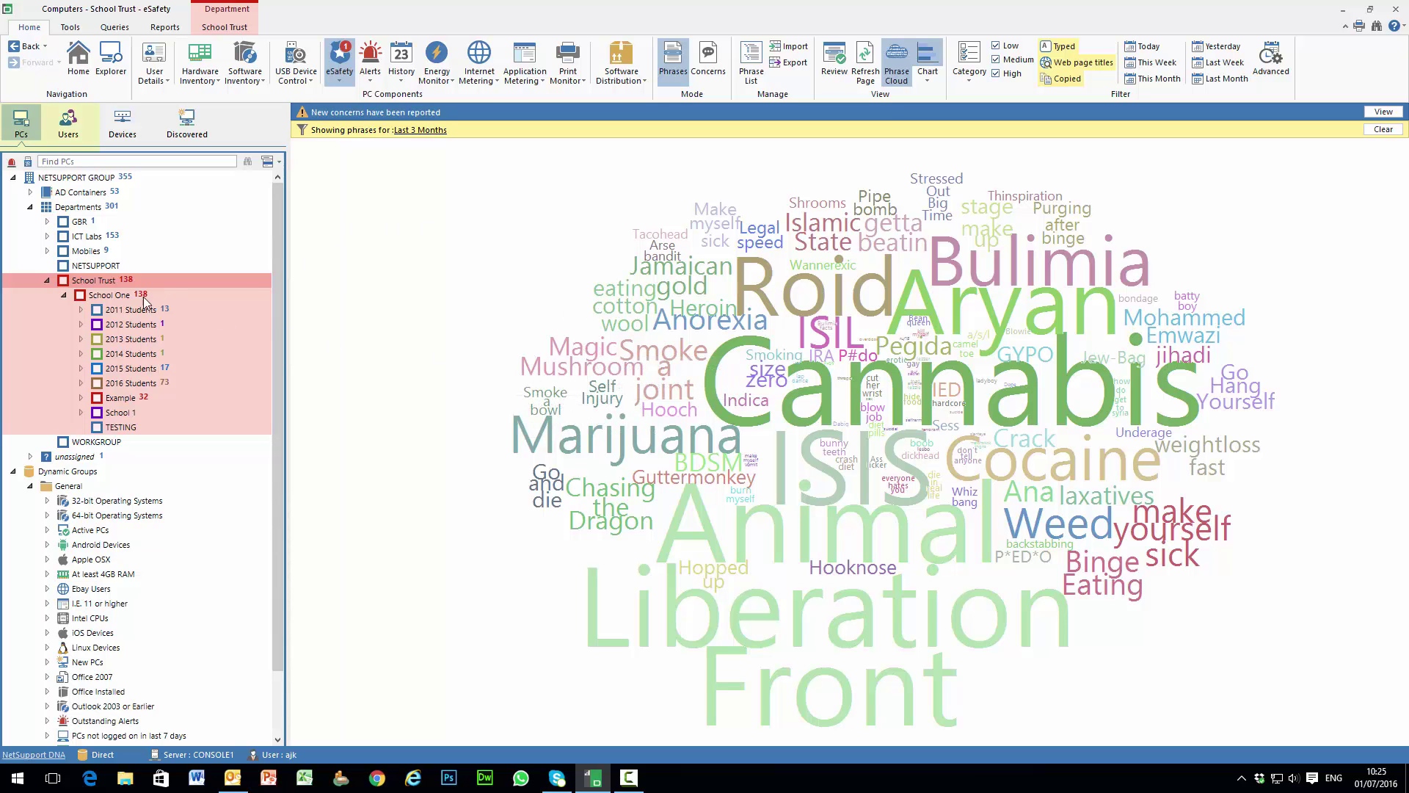
left_click(22, 133)
double_click(1077, 425)
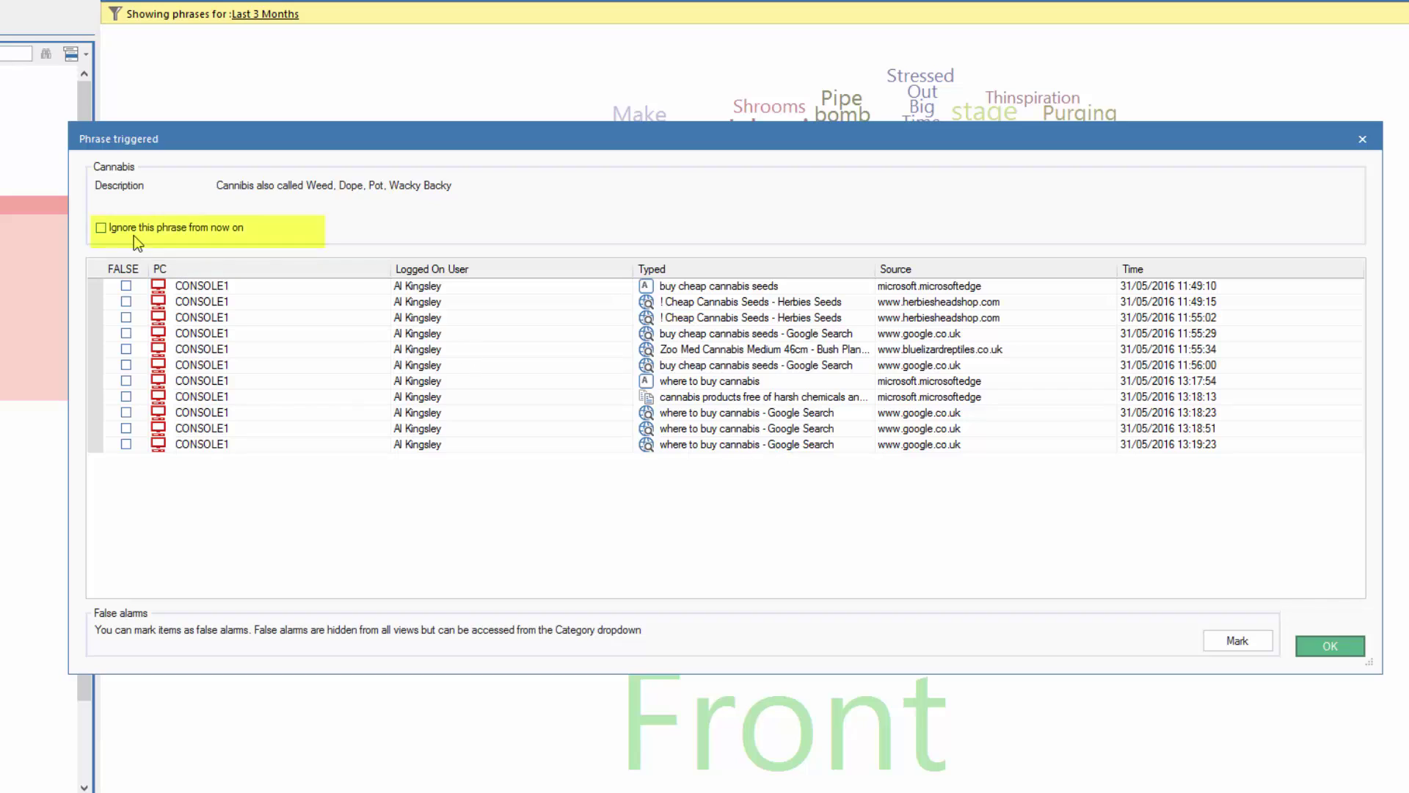
left_click(101, 229)
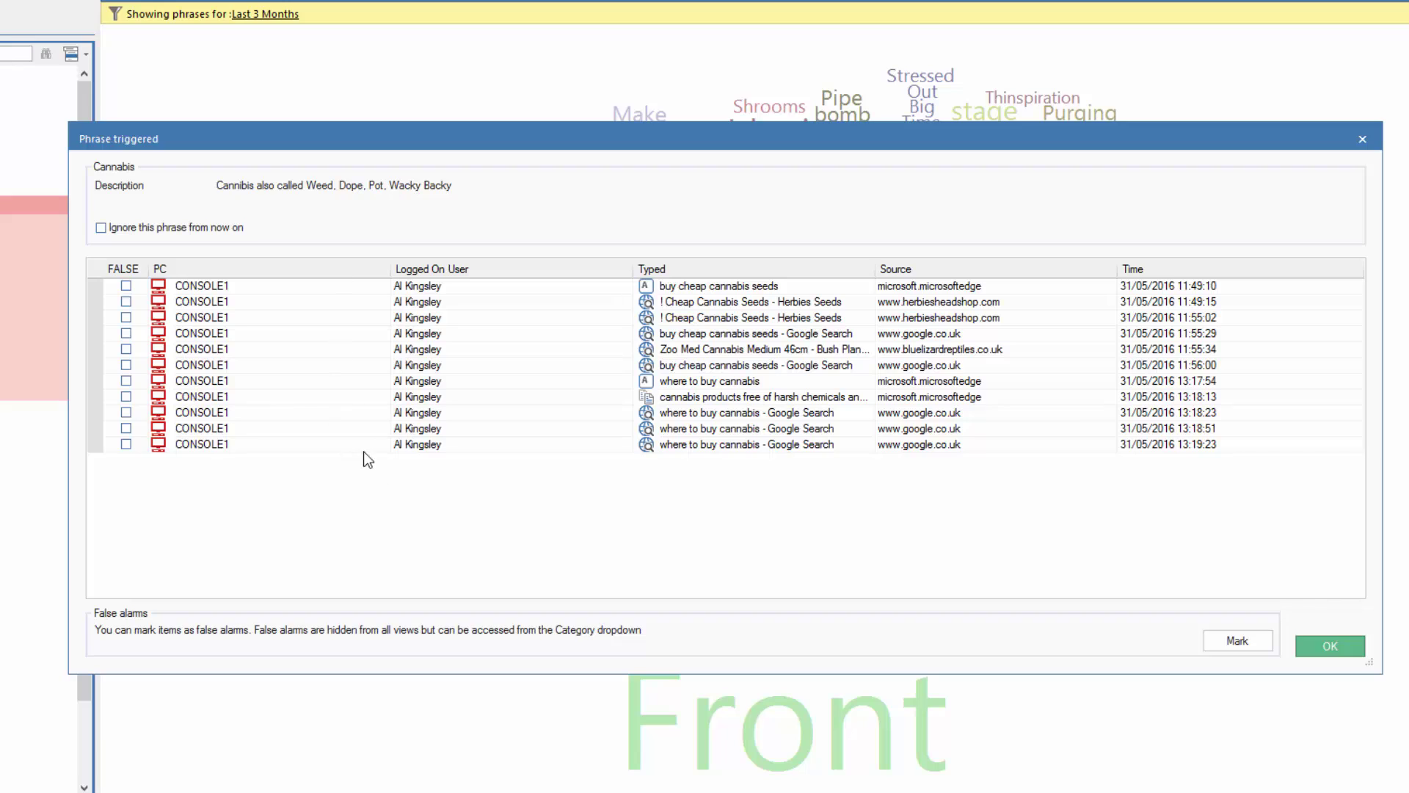
left_click(127, 381)
left_click(124, 382)
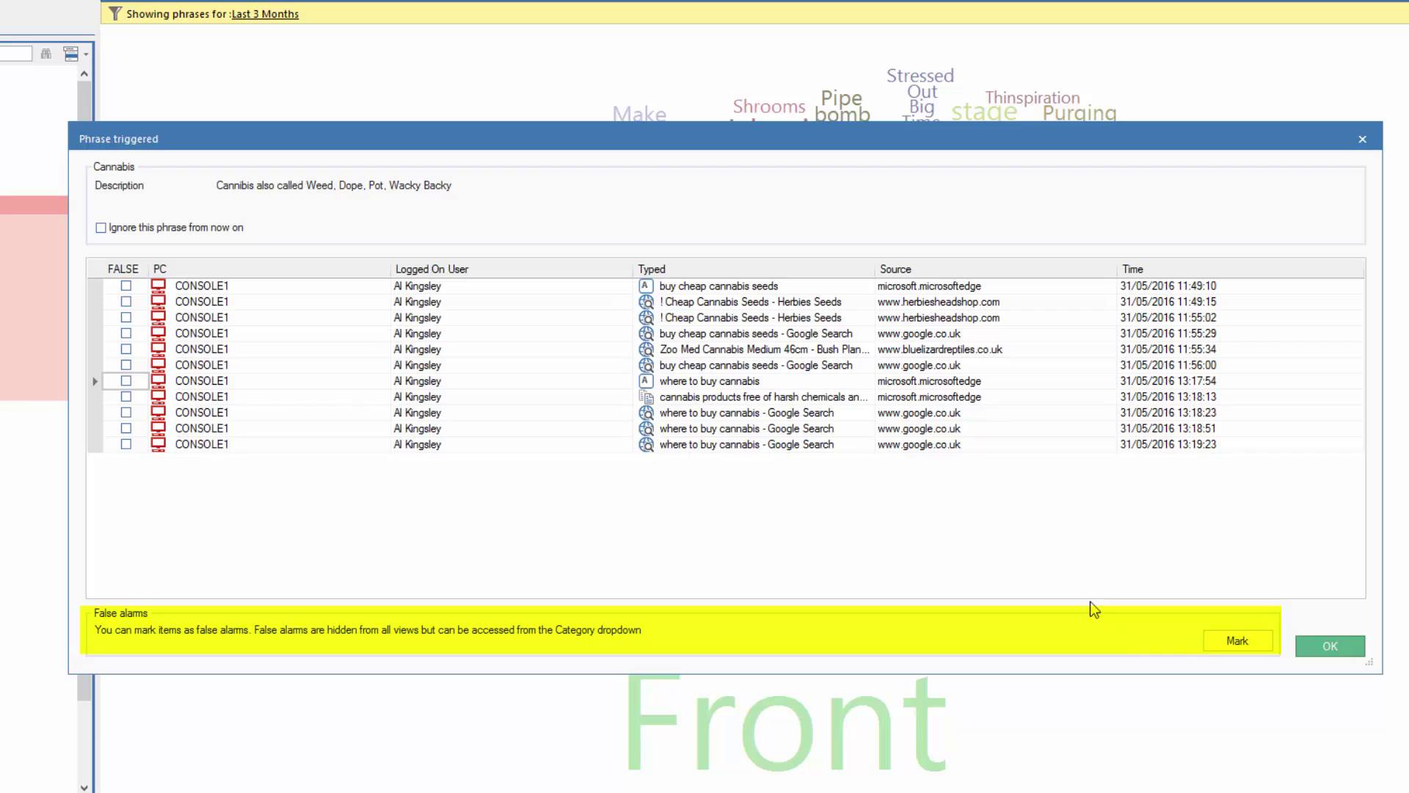
left_click(1333, 647)
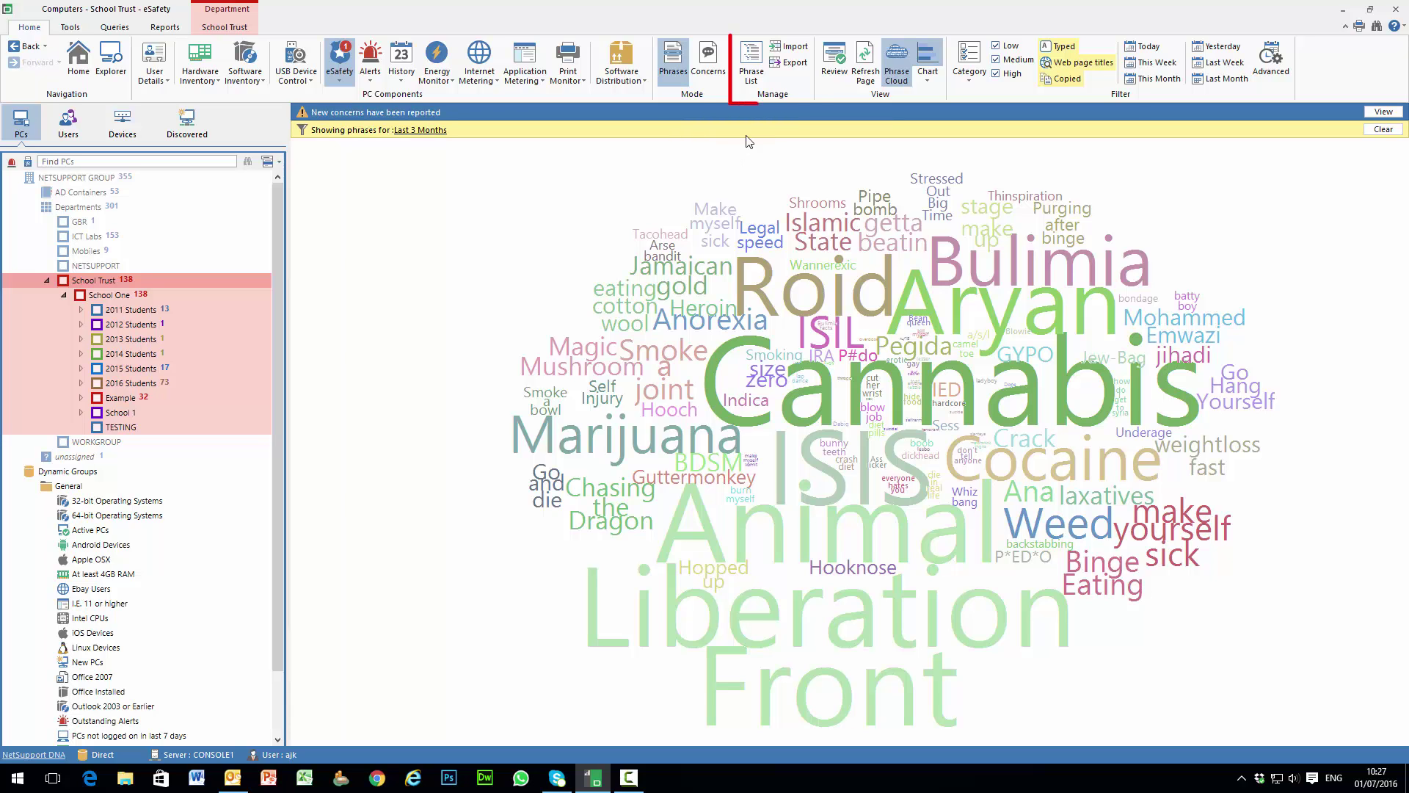
Step: Filter the Phrases list to the 'drugs' category and select the Easy Score phrase
left_click(750, 64)
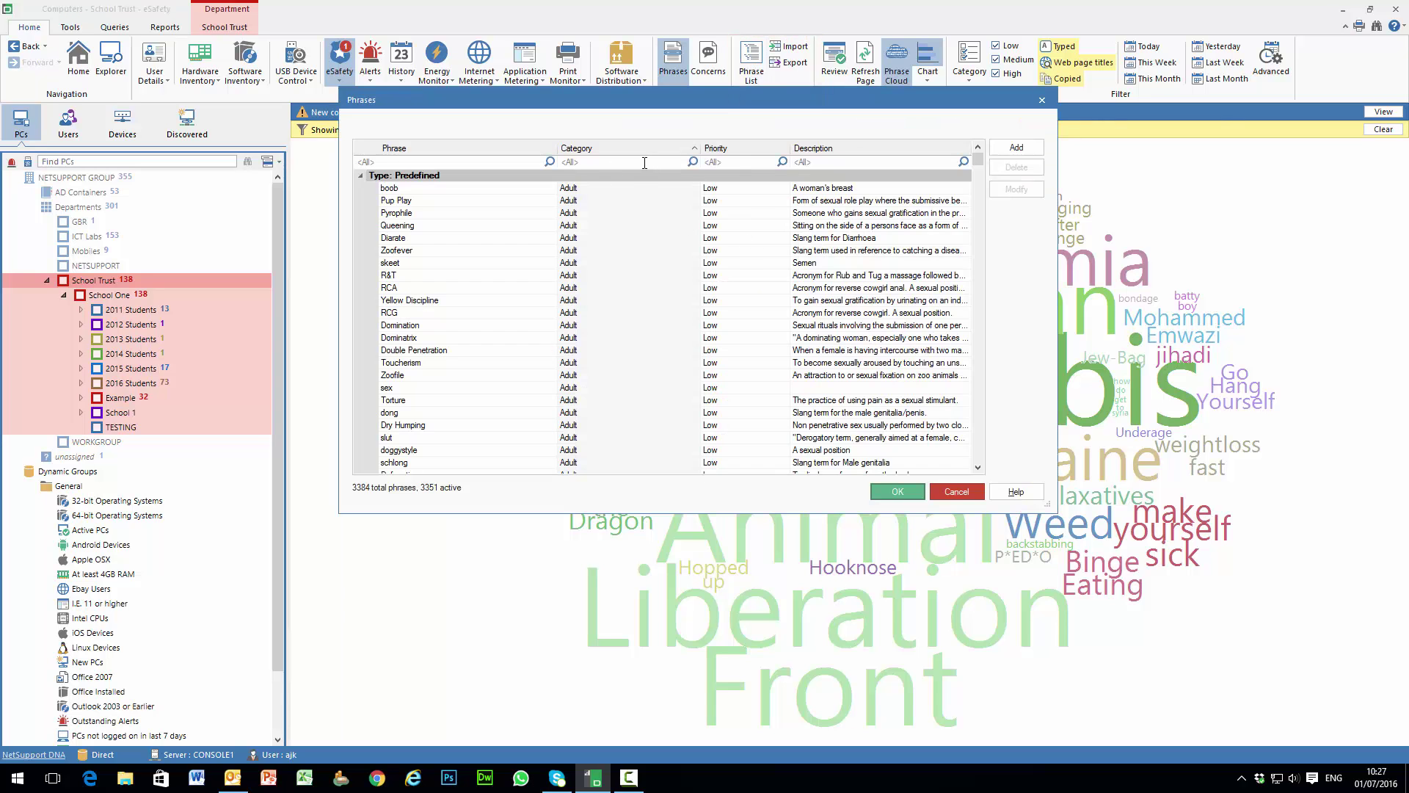
left_click(643, 162)
type("dru")
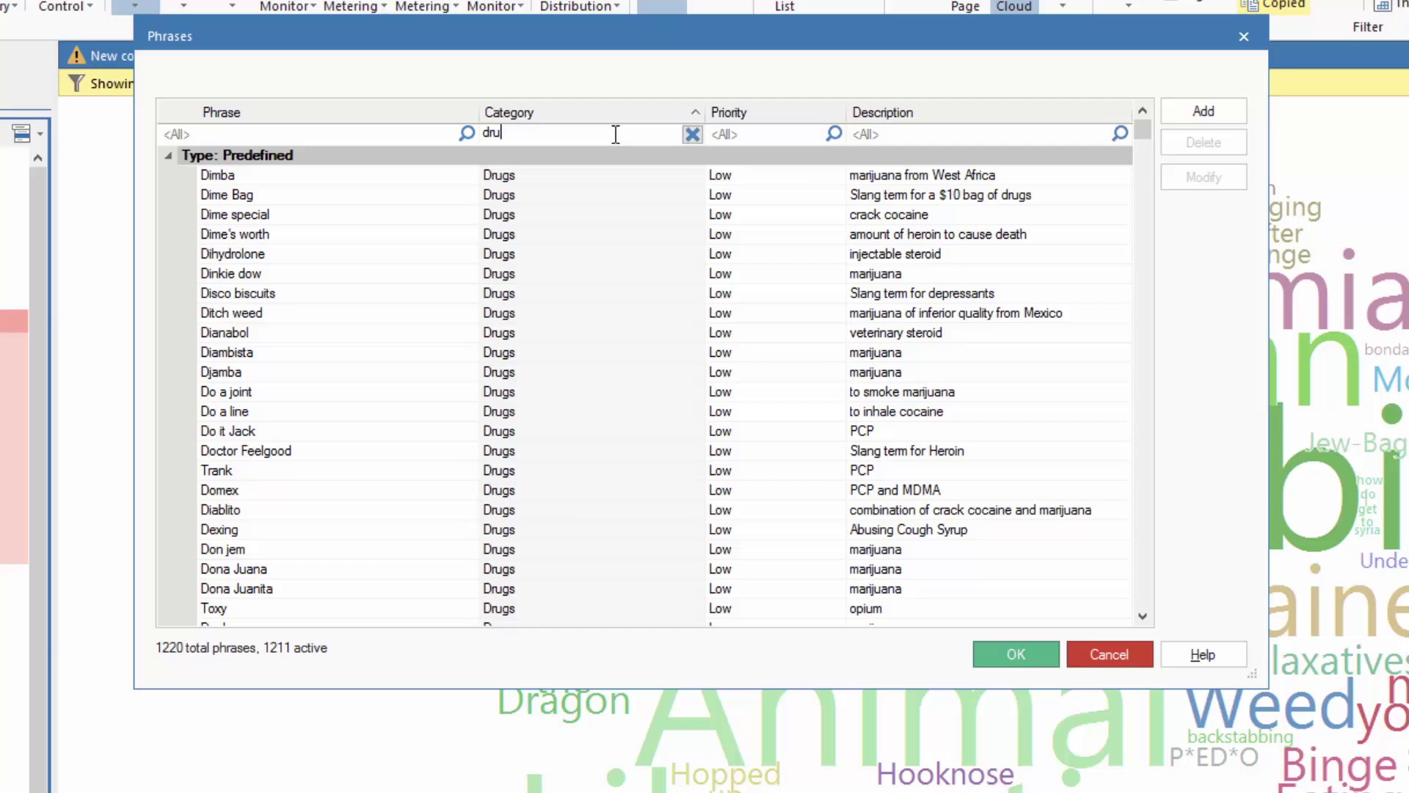
type("gs")
scroll(477, 319, "down", 4)
scroll(462, 341, "down", 4)
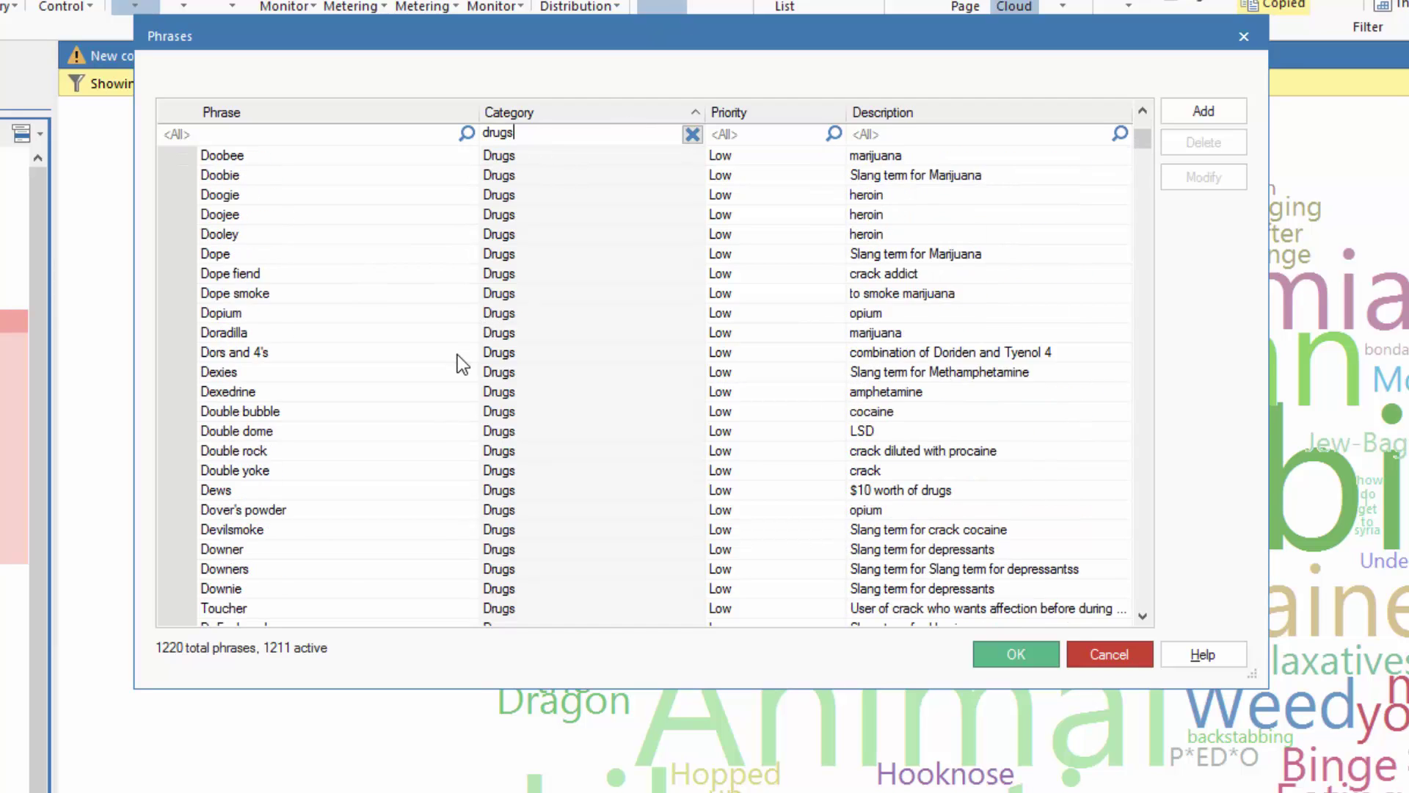
scroll(456, 354, "down", 6)
scroll(456, 354, "down", 2)
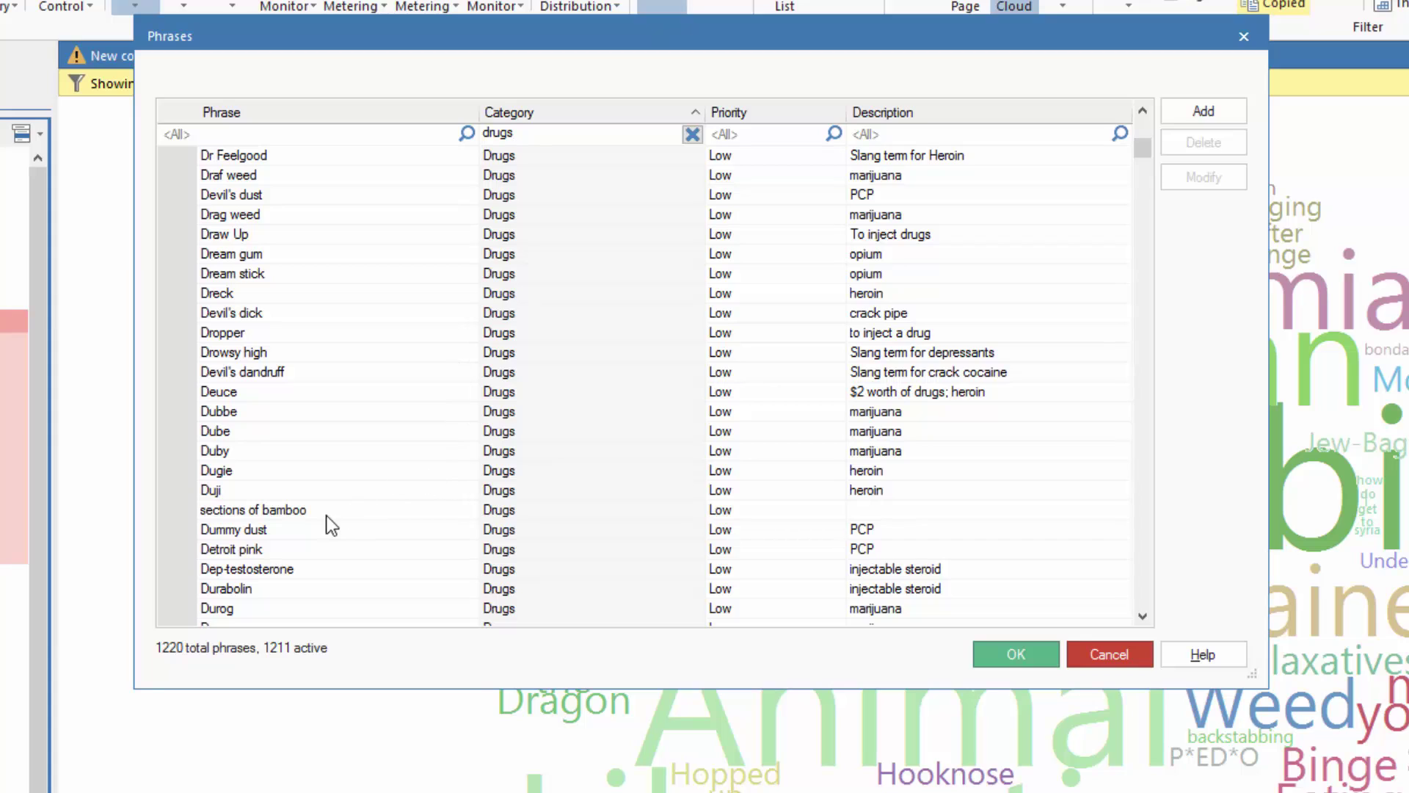
scroll(302, 514, "down", 4)
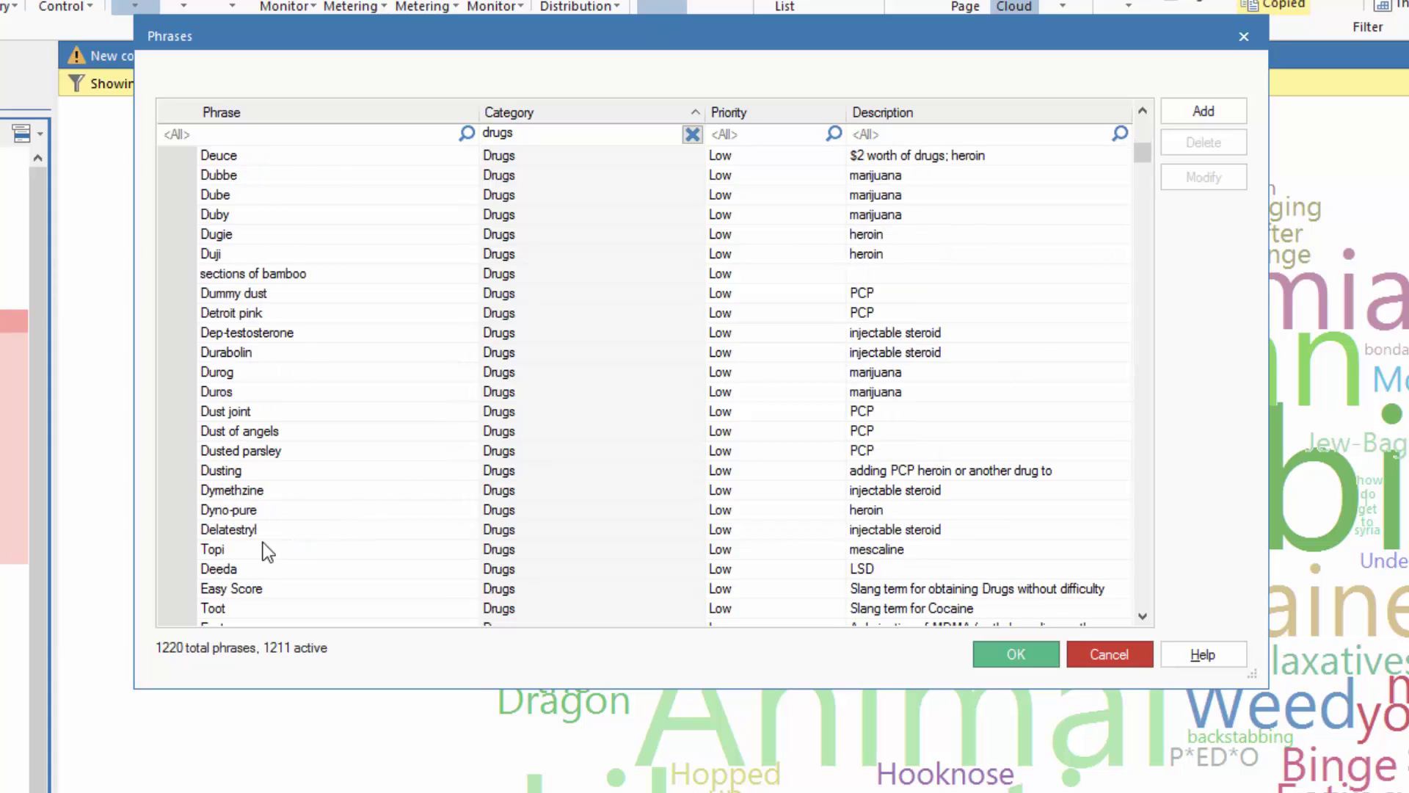
left_click(242, 589)
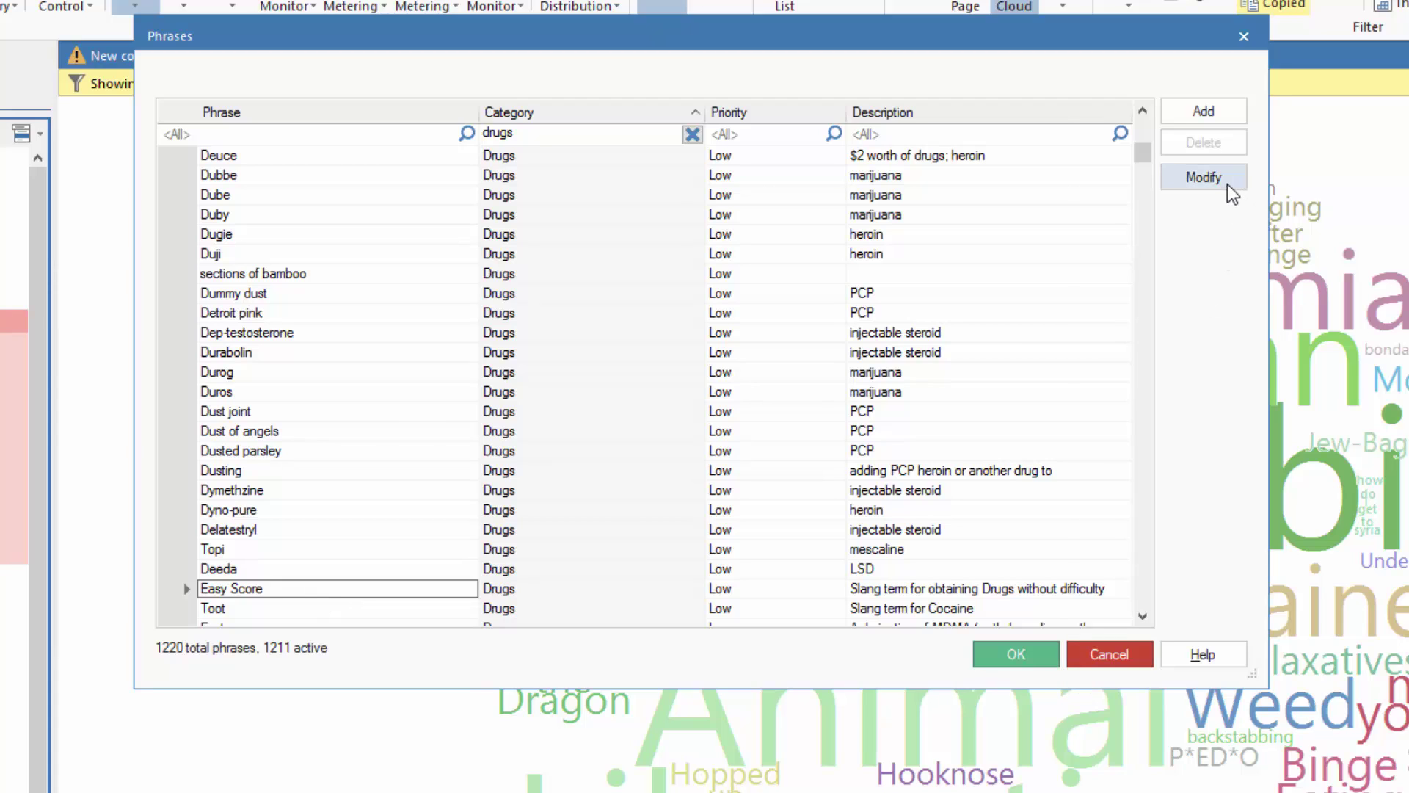
left_click(1204, 177)
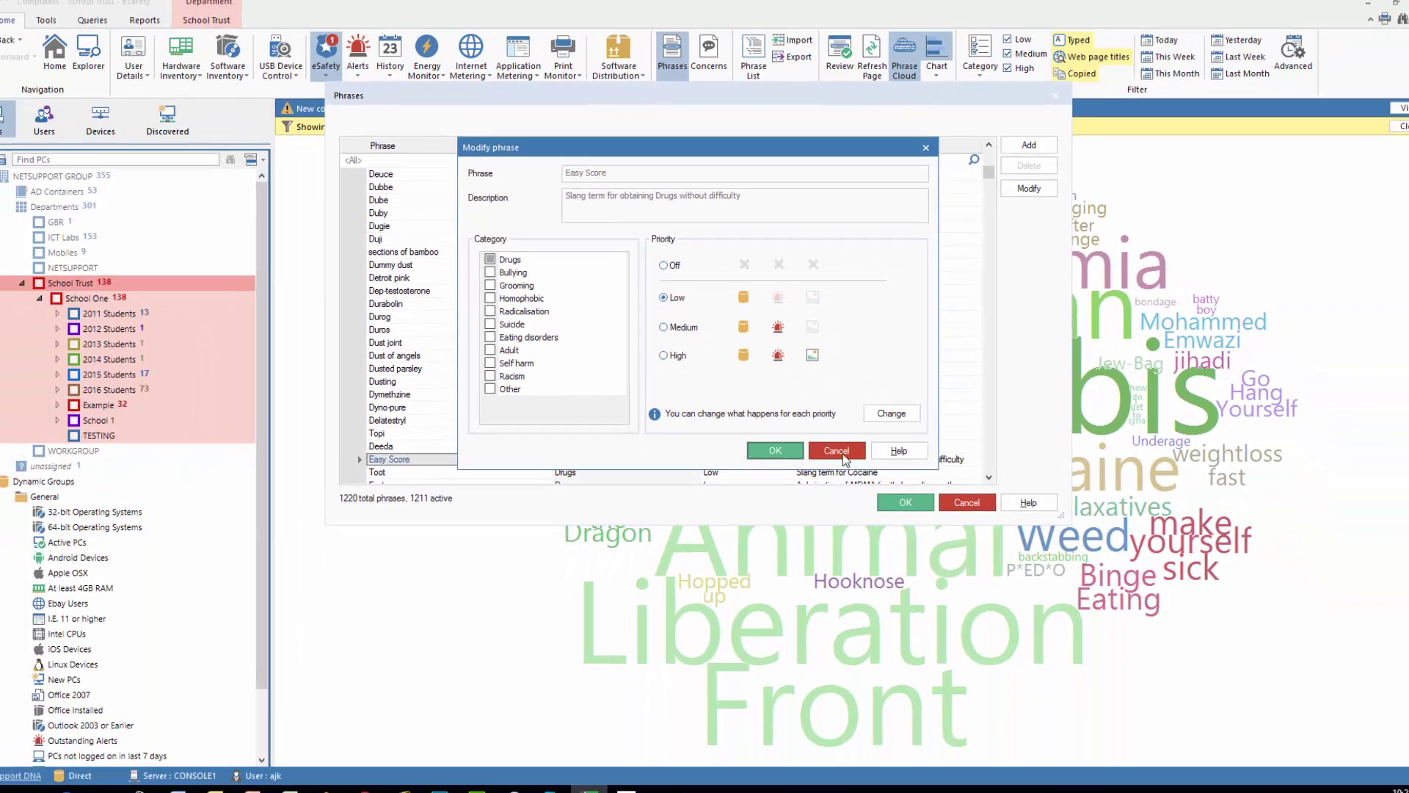
left_click(911, 575)
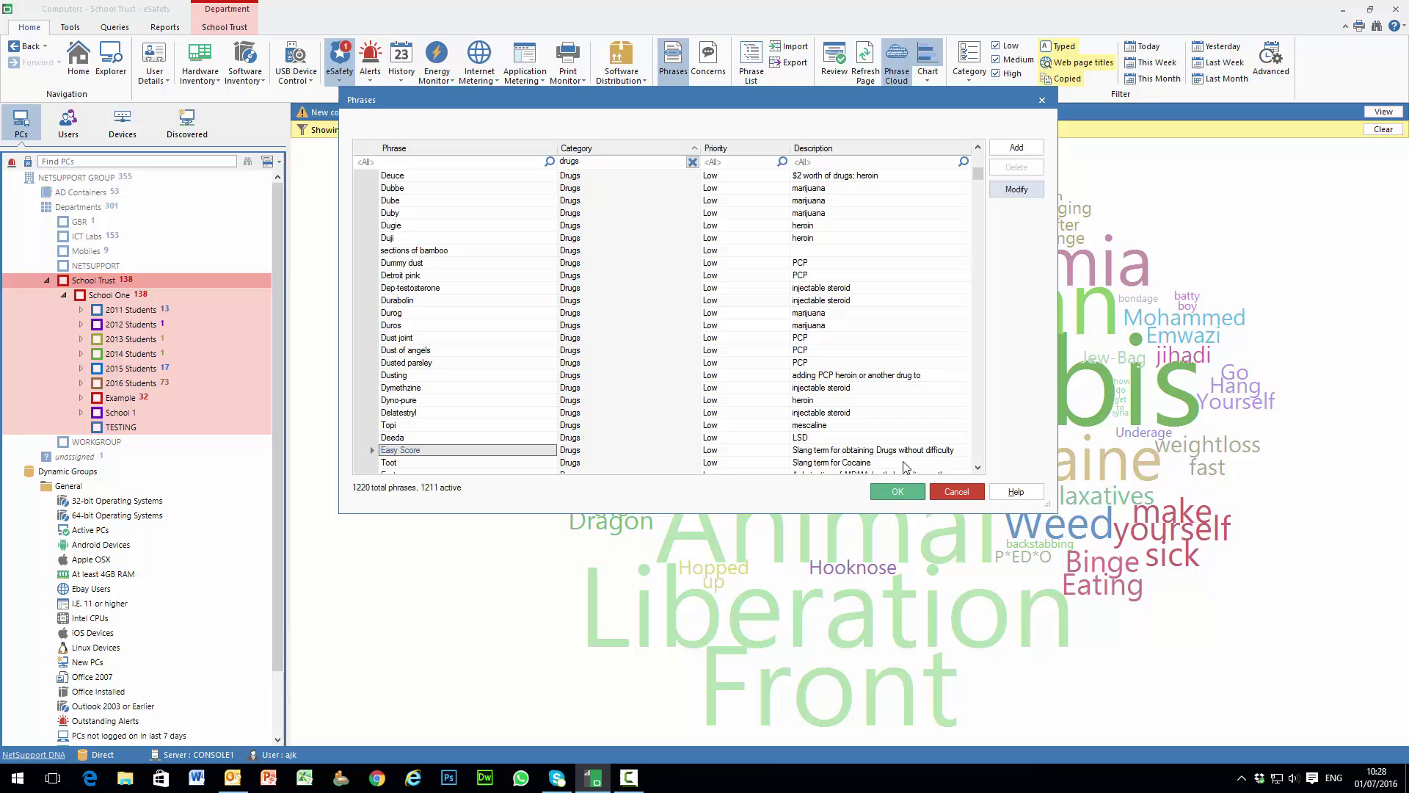
Step: Close the Phrases dialog to return to the phrase cloud, then bring up the eSafety options
left_click(950, 496)
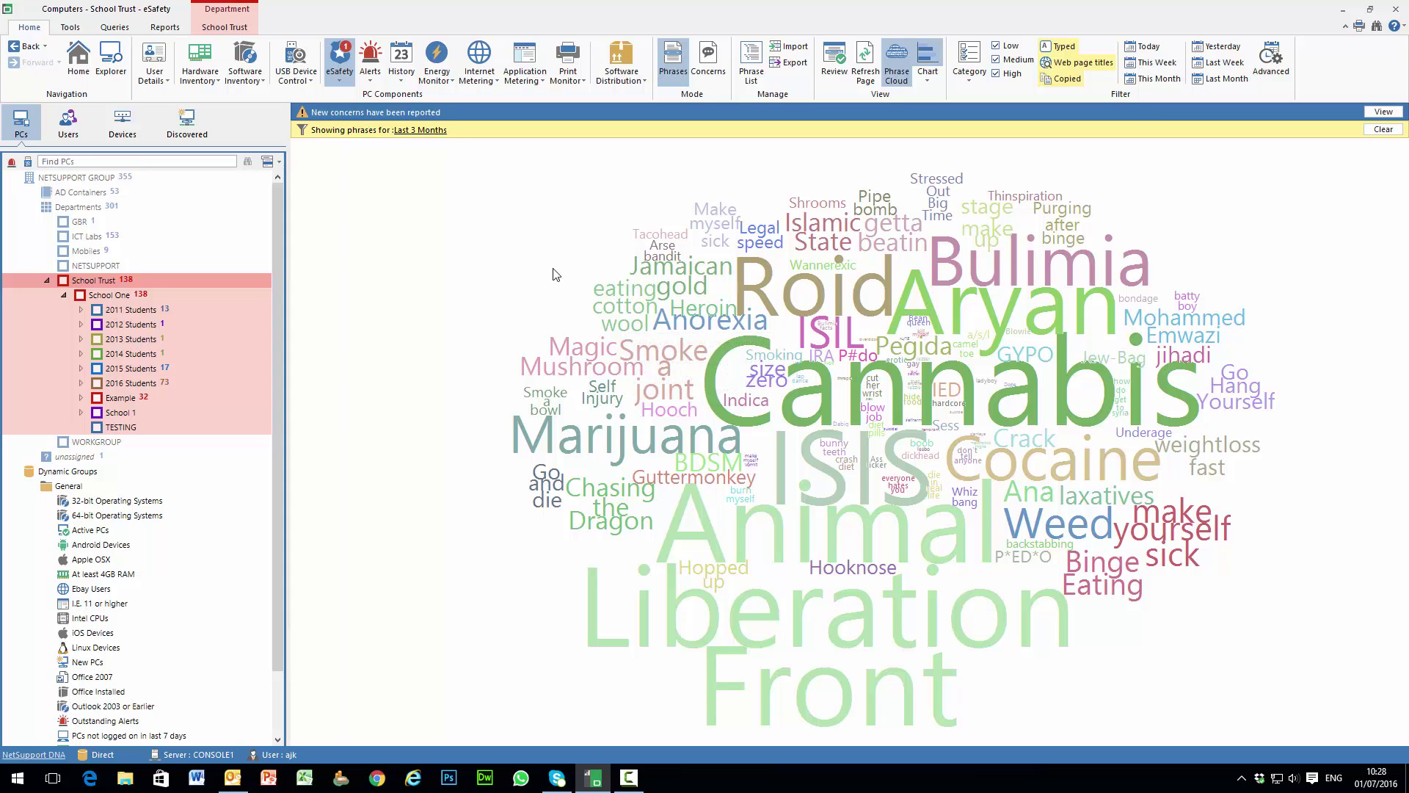
left_click(337, 88)
Step: Open the eSafety Phrase Monitoring configuration for School Trust
left_click(355, 146)
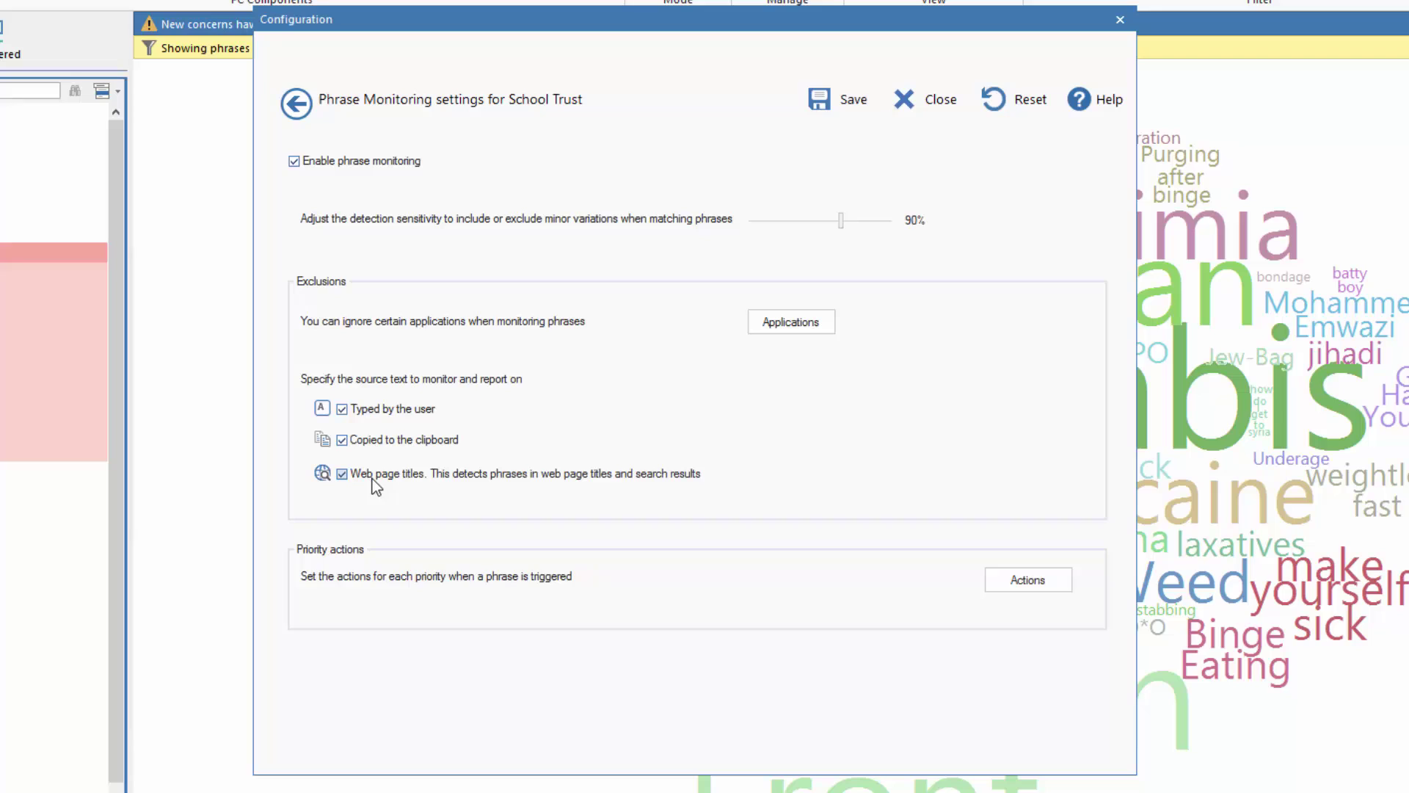
Step: Exclude Microsoft Office Outlook and Excel from phrase monitoring, leaving PowerPoint unticked
left_click(776, 331)
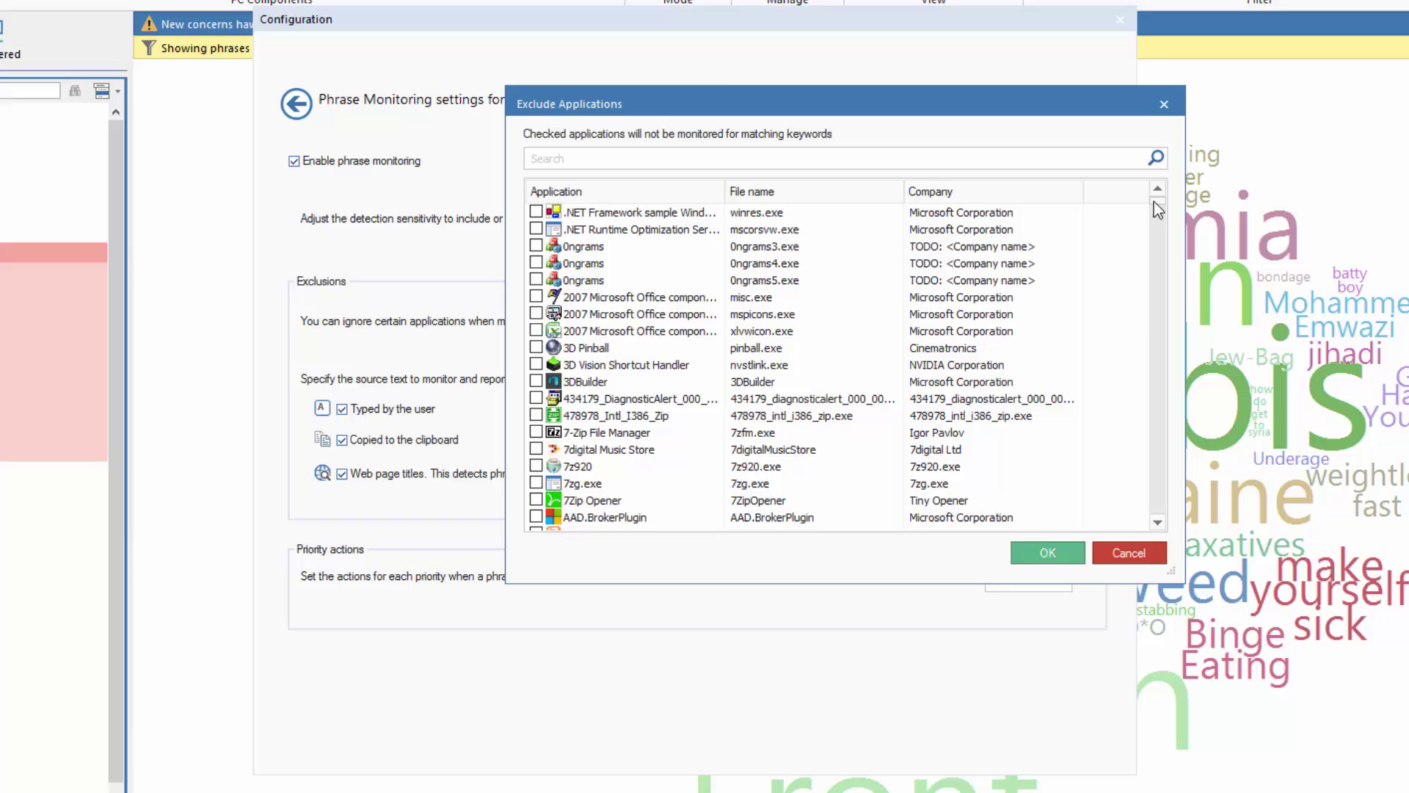
left_click_drag(1154, 201, 1170, 358)
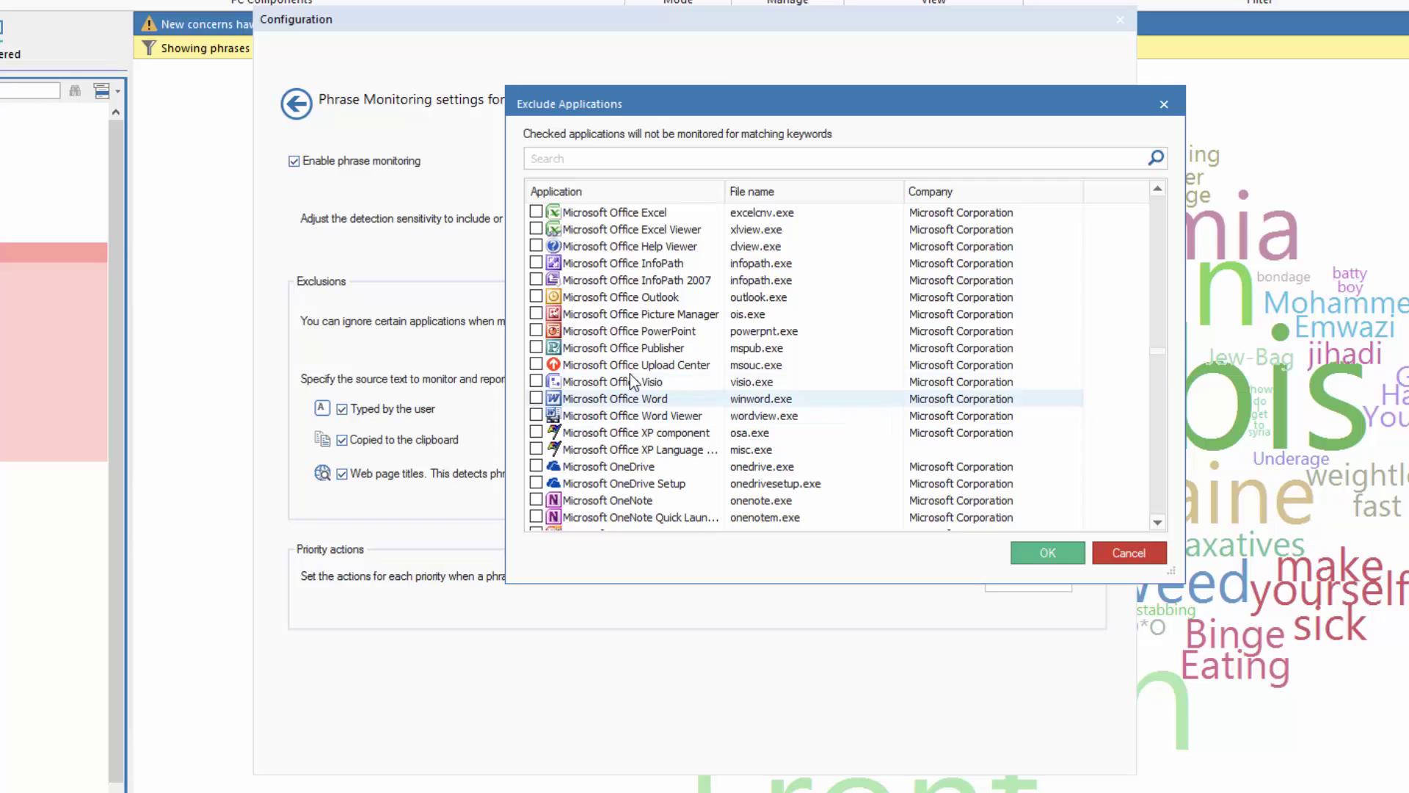
left_click(536, 331)
left_click(536, 296)
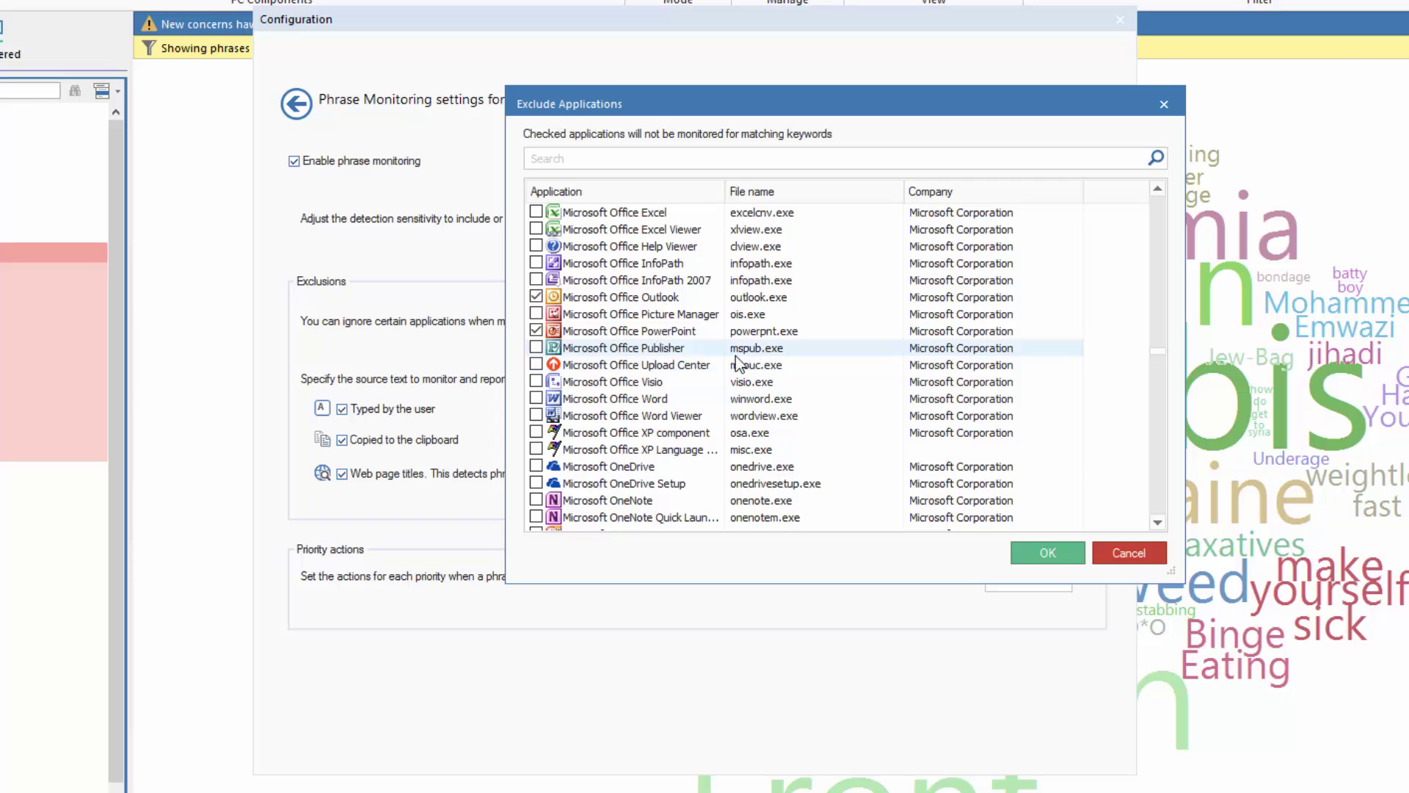
left_click(536, 212)
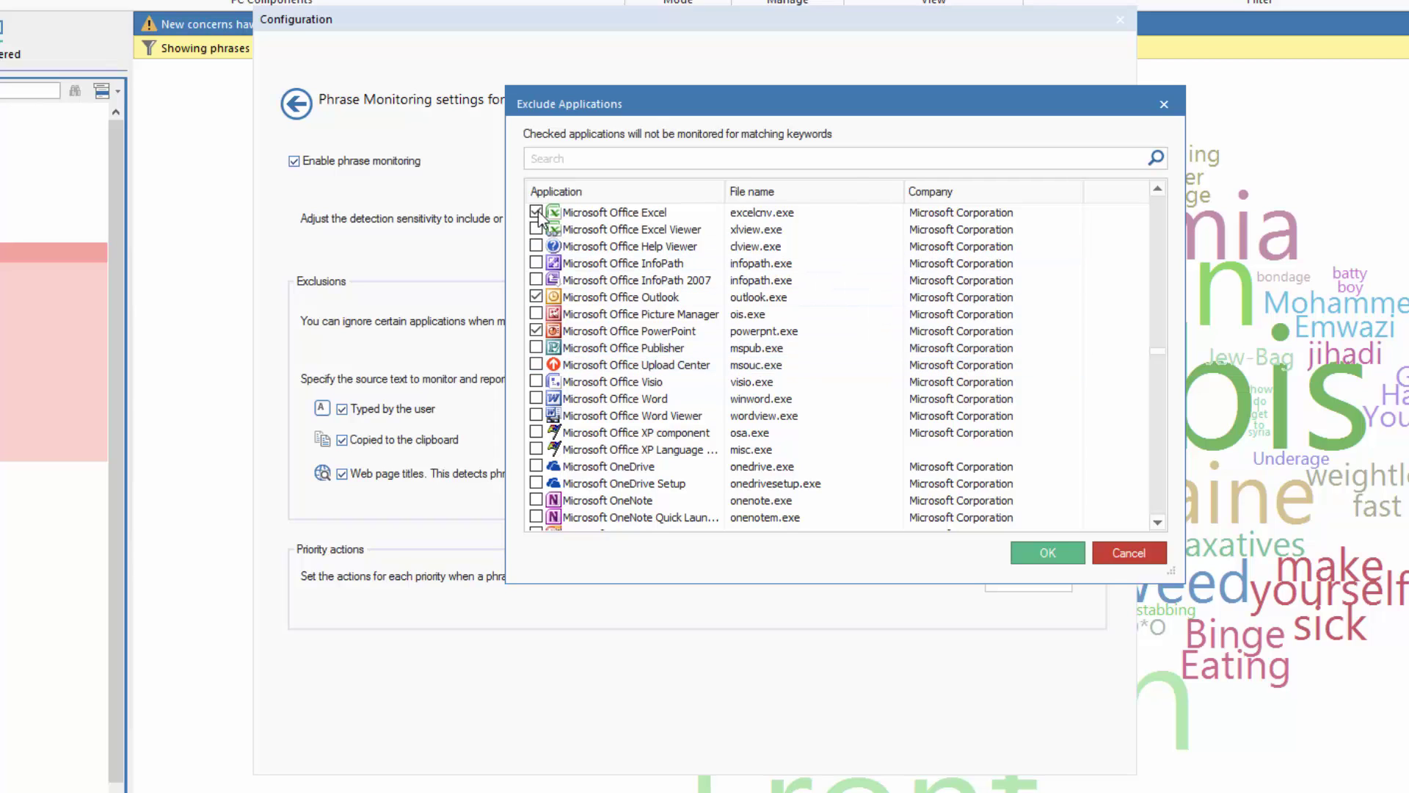
left_click(535, 331)
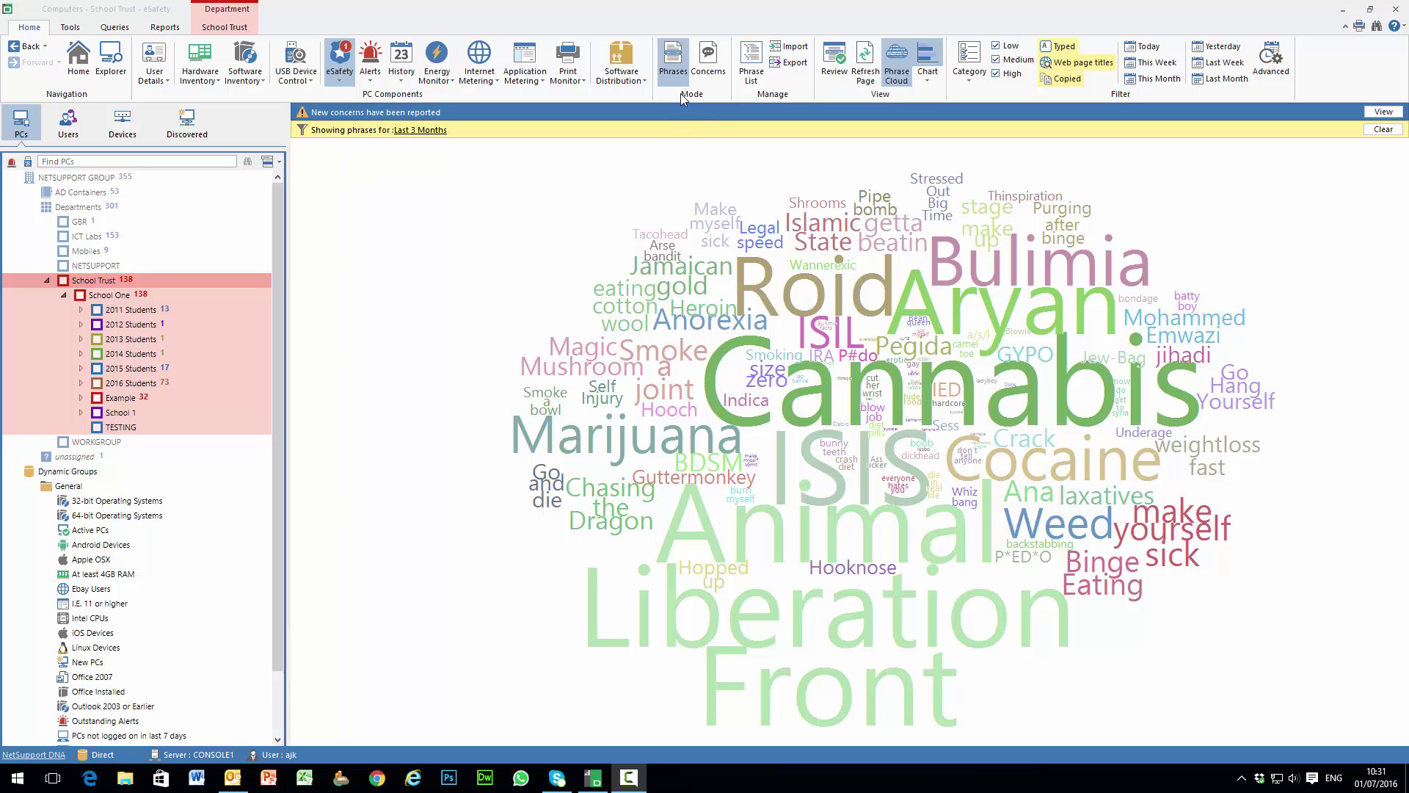
Step: Switch to Concerns mode to list School Trust's new, in-progress and closed concerns
left_click(708, 59)
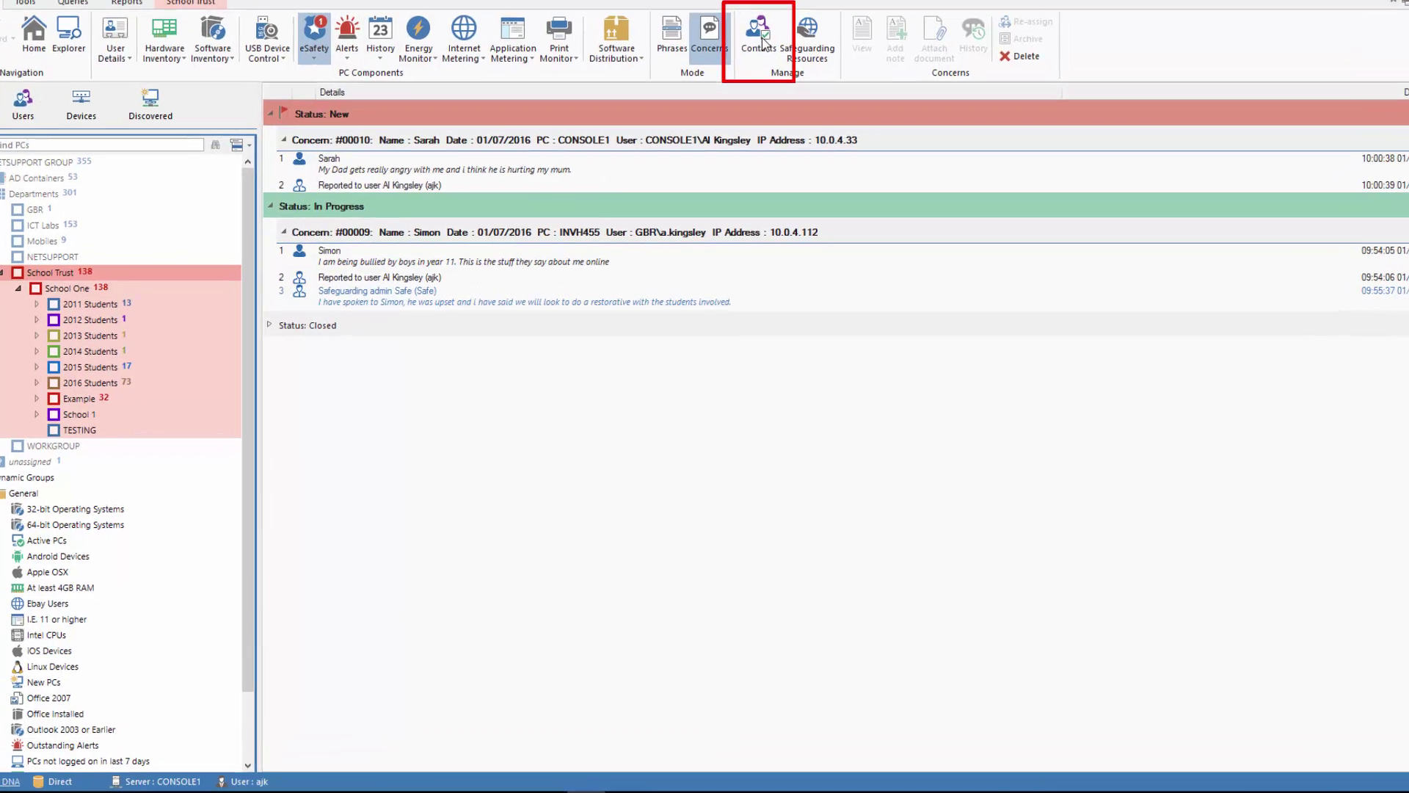
left_click(758, 65)
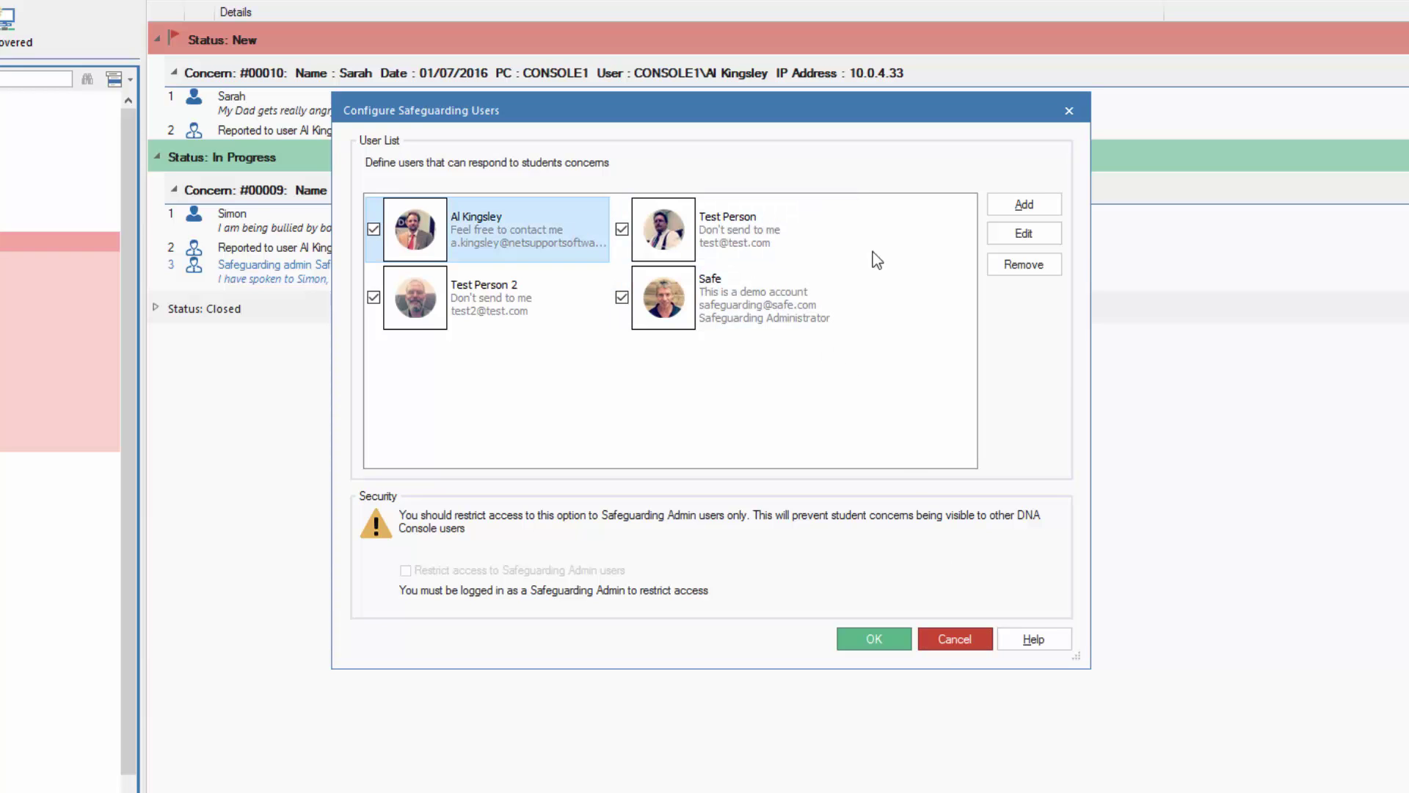
left_click(1024, 233)
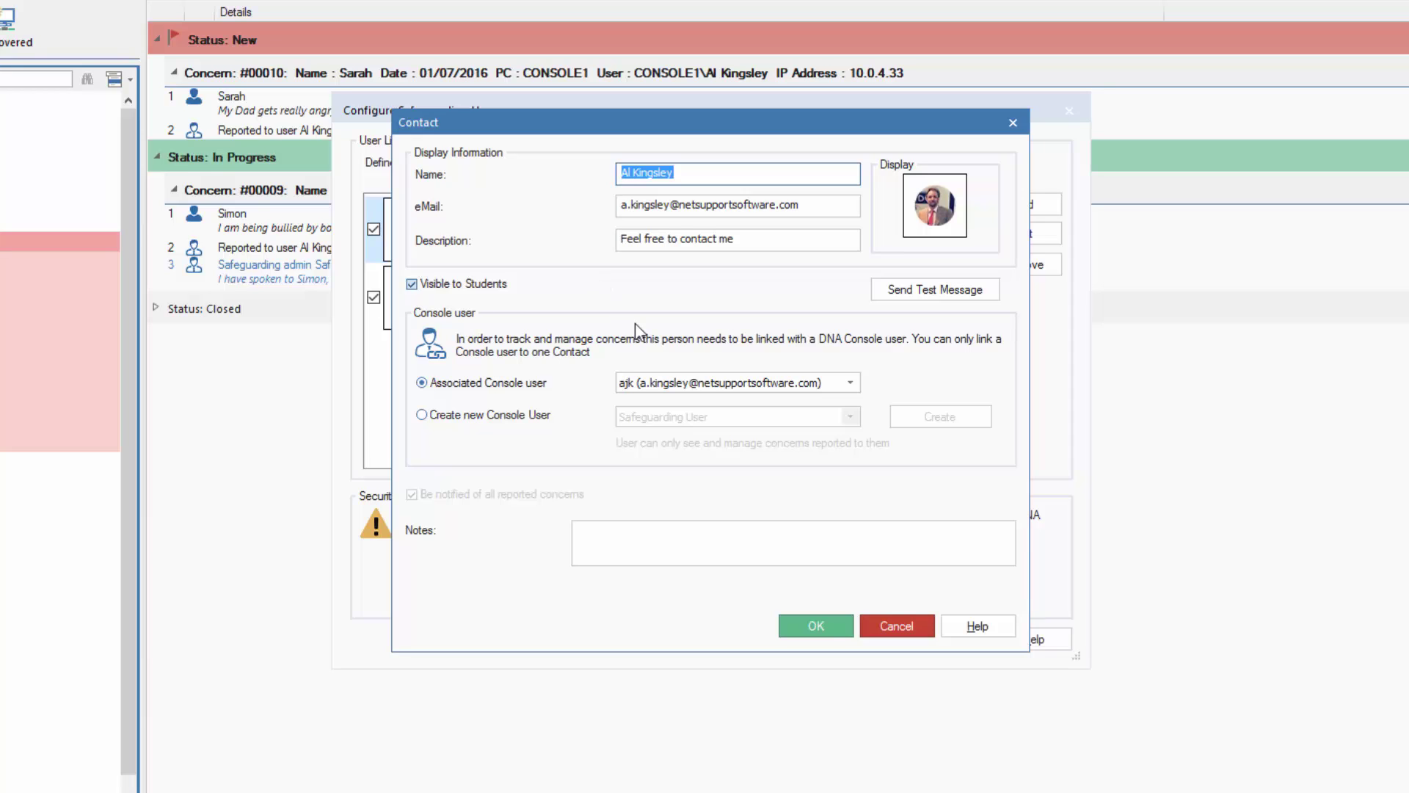
left_click(883, 629)
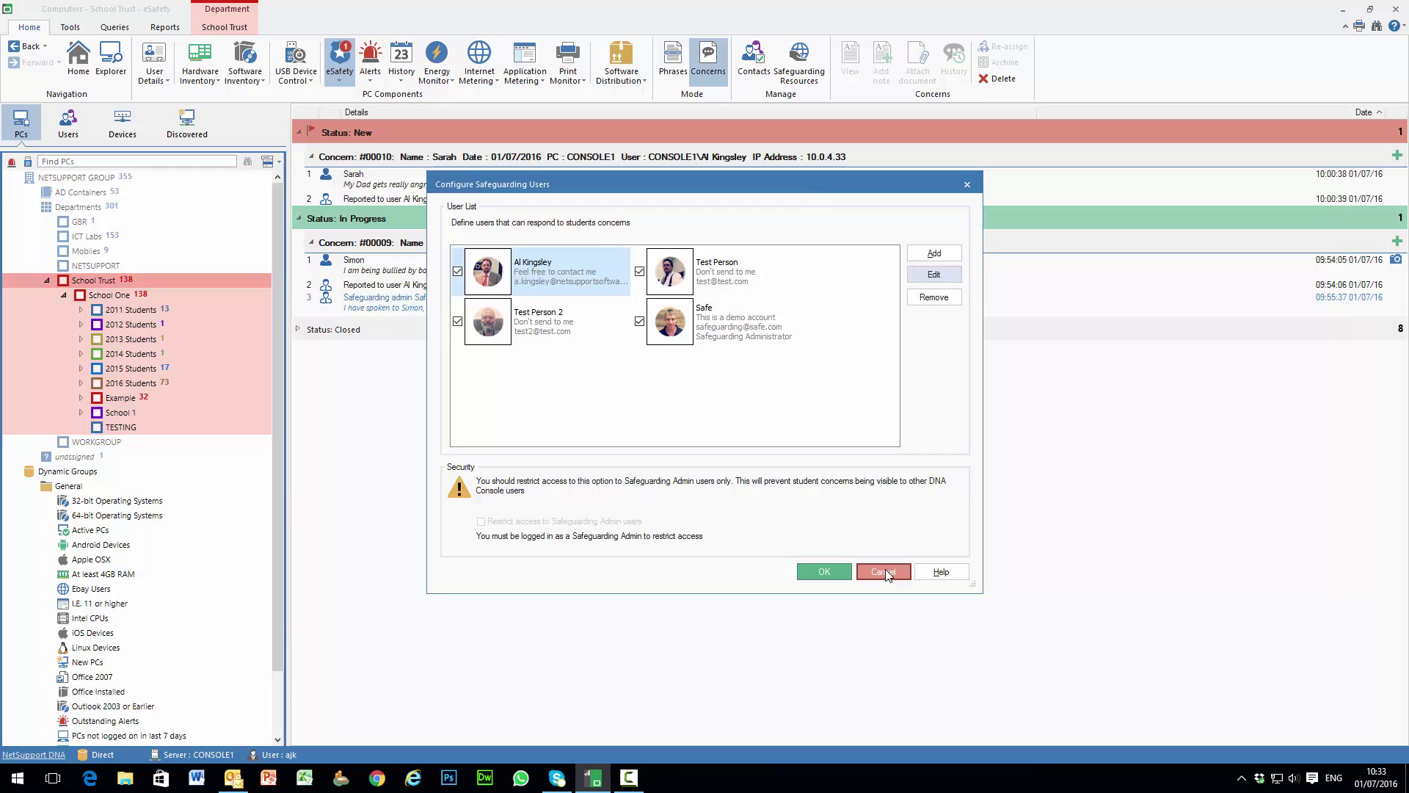
left_click(886, 571)
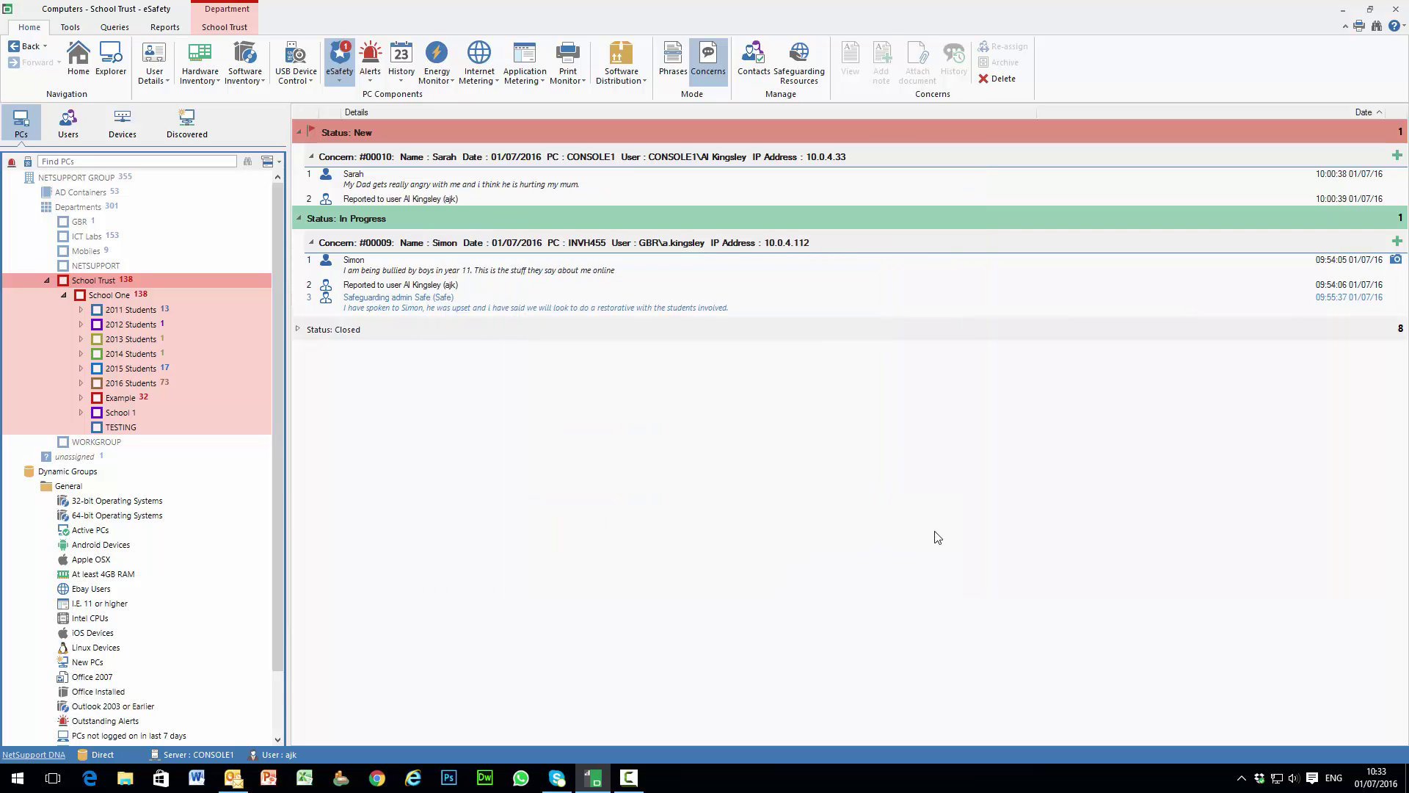
Step: Open Report a Concern from the system tray and describe it as 'I am unhappy at school'
left_click(1242, 778)
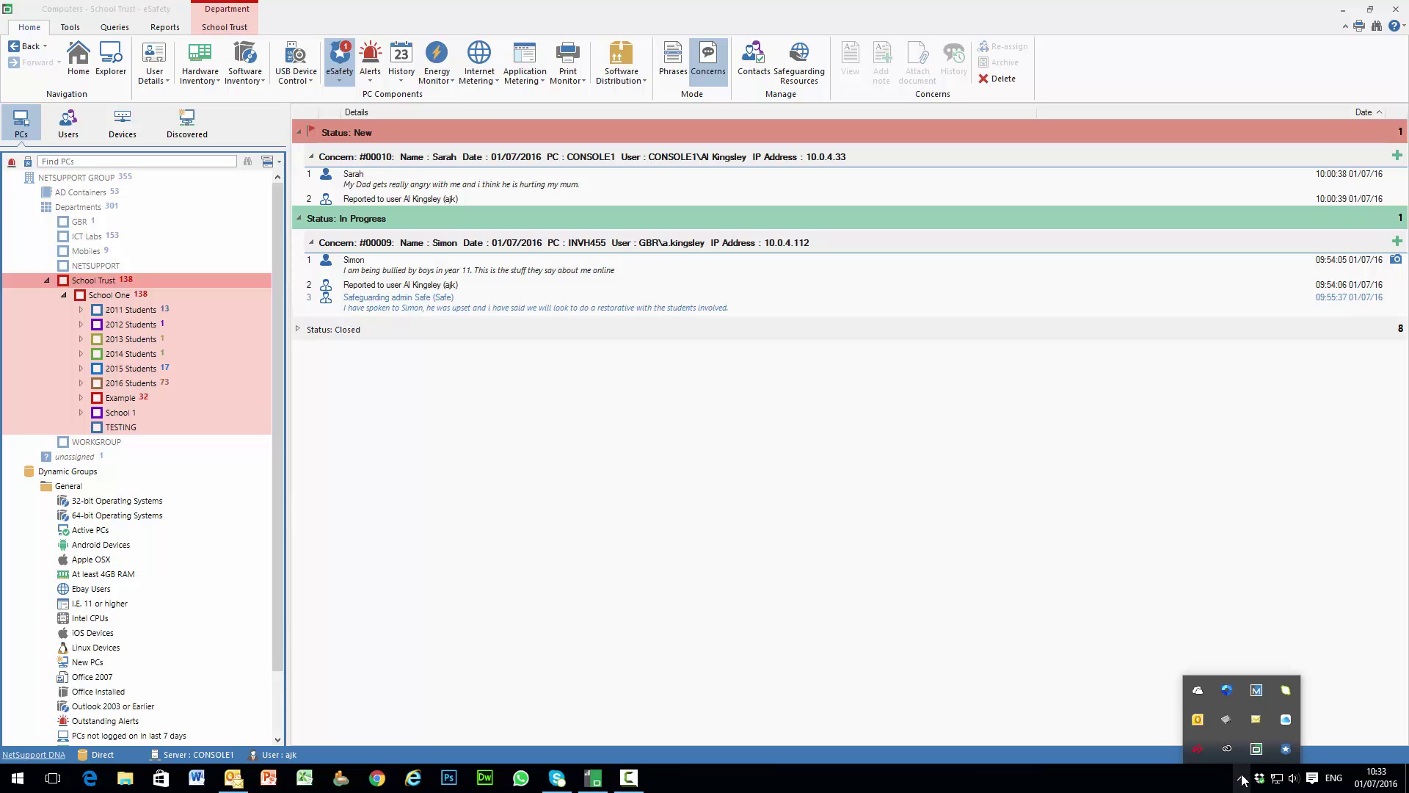
left_click(1284, 752)
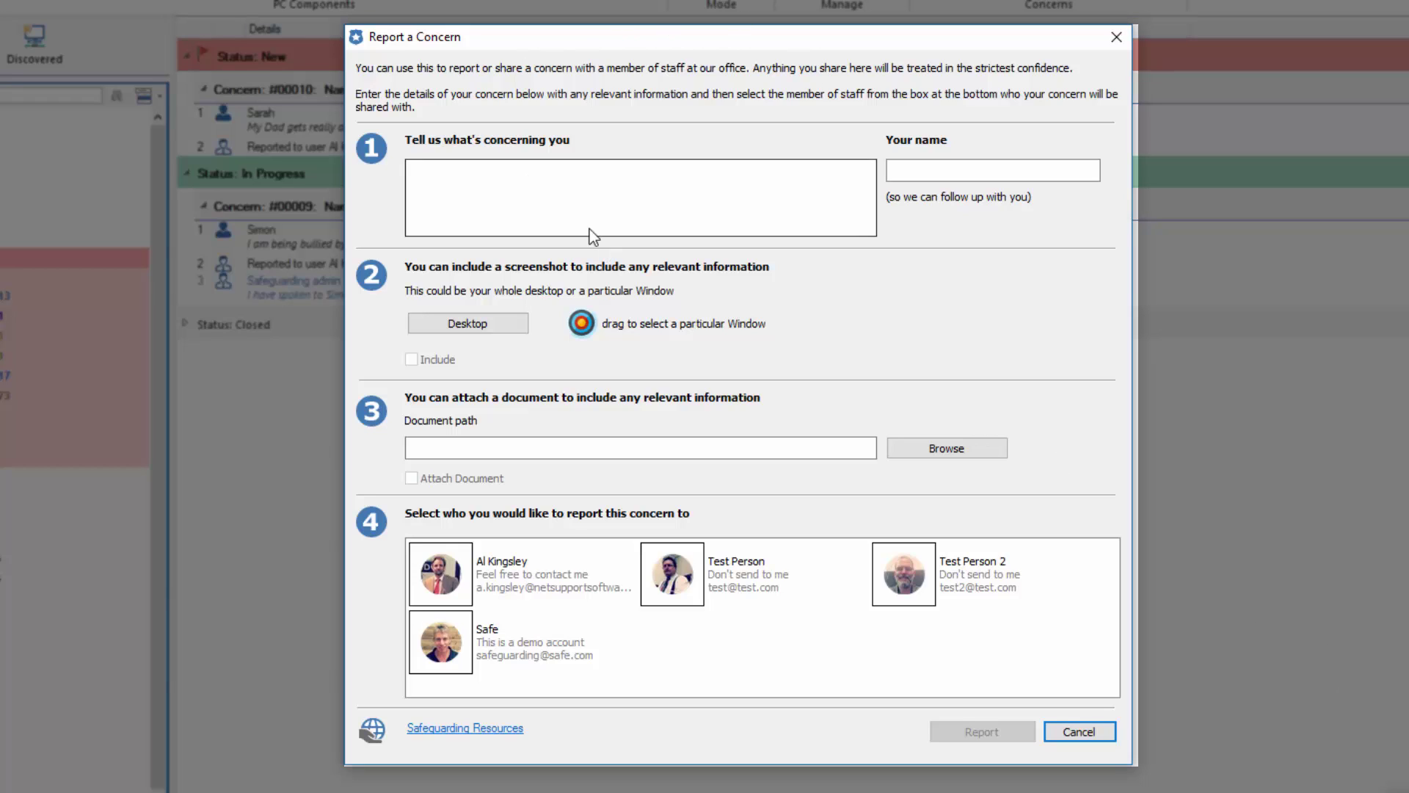
left_click(562, 178)
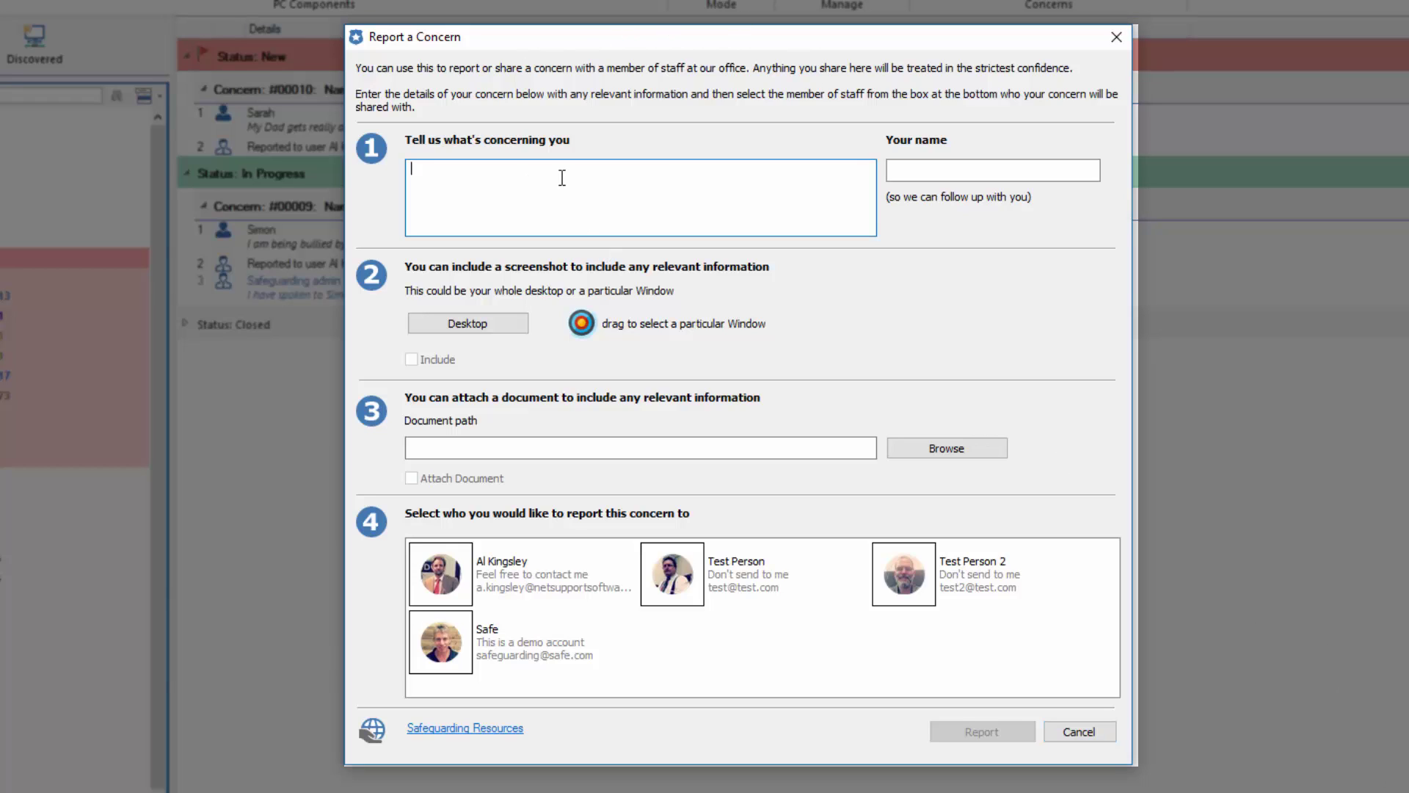
type("M")
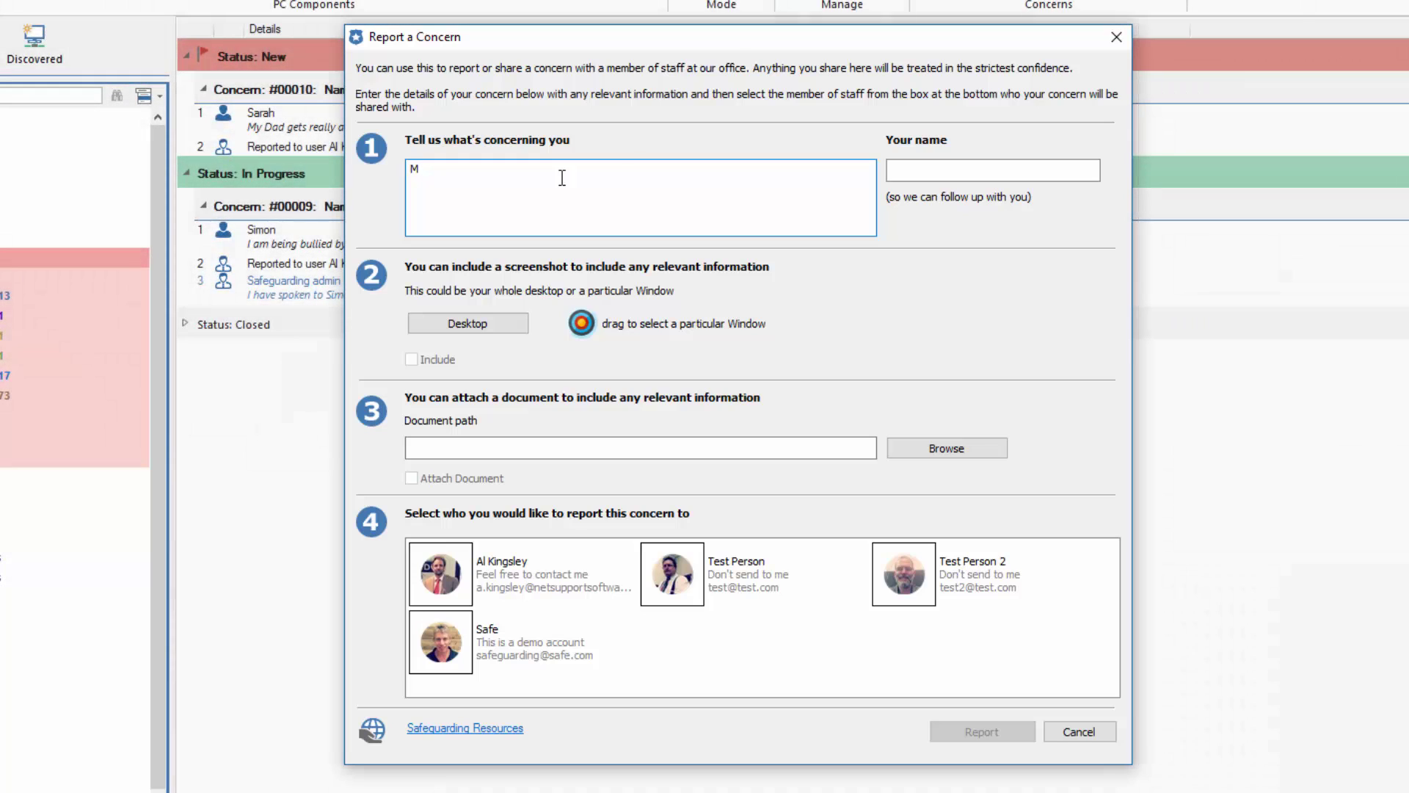
key("BackSpace")
type("I am unhap")
type("py at school")
Step: Enter 'Fred' as the reporter and choose the staff member to receive it
left_click(938, 172)
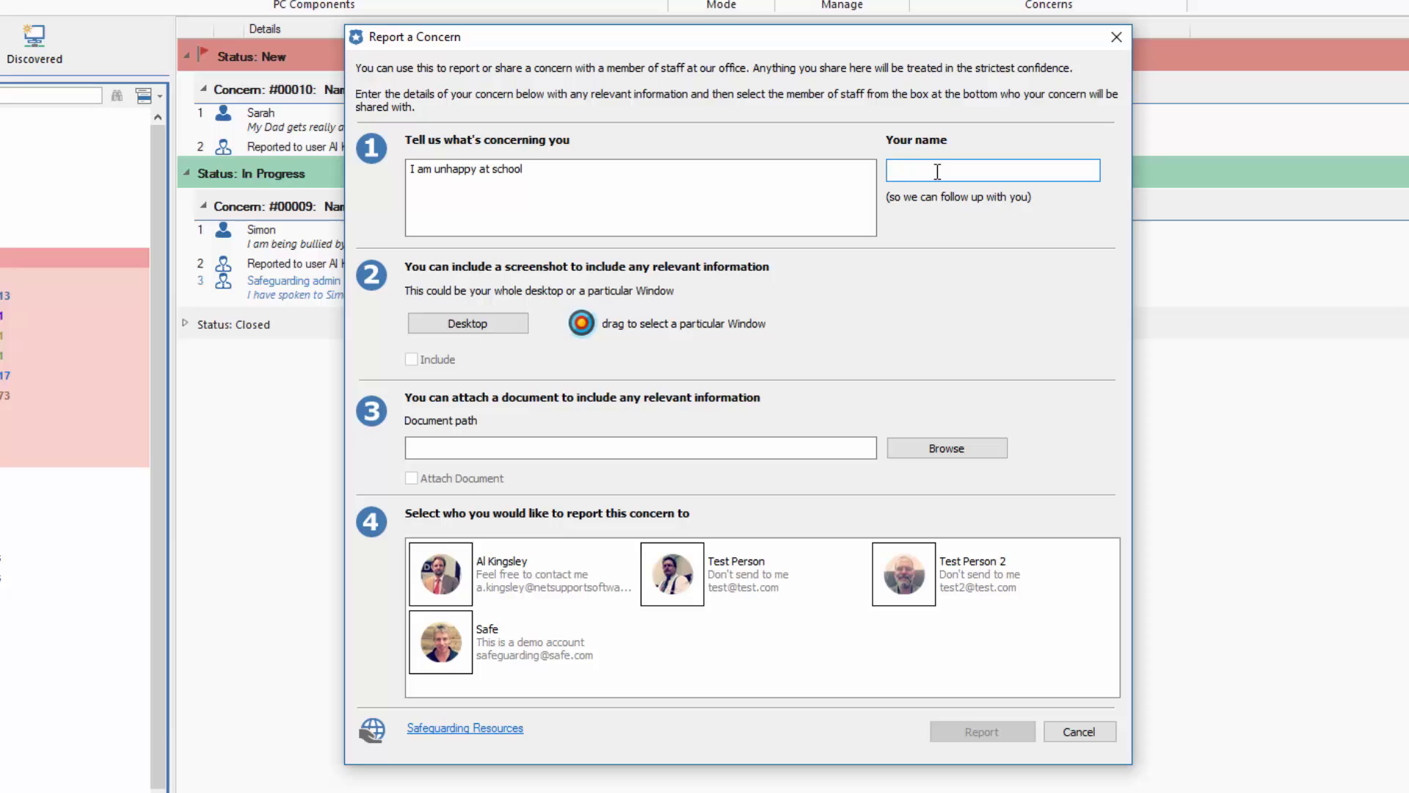
type("Fred")
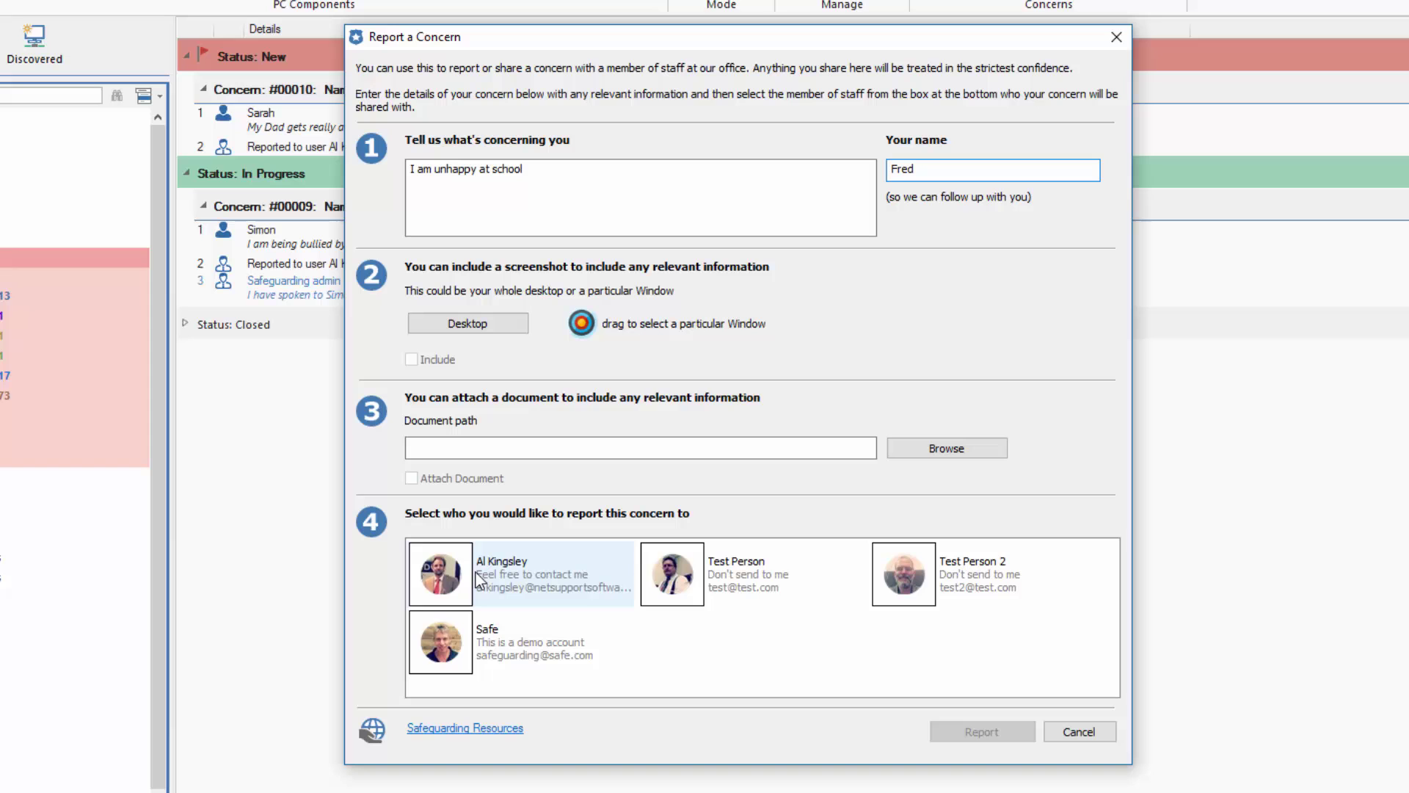
left_click(536, 587)
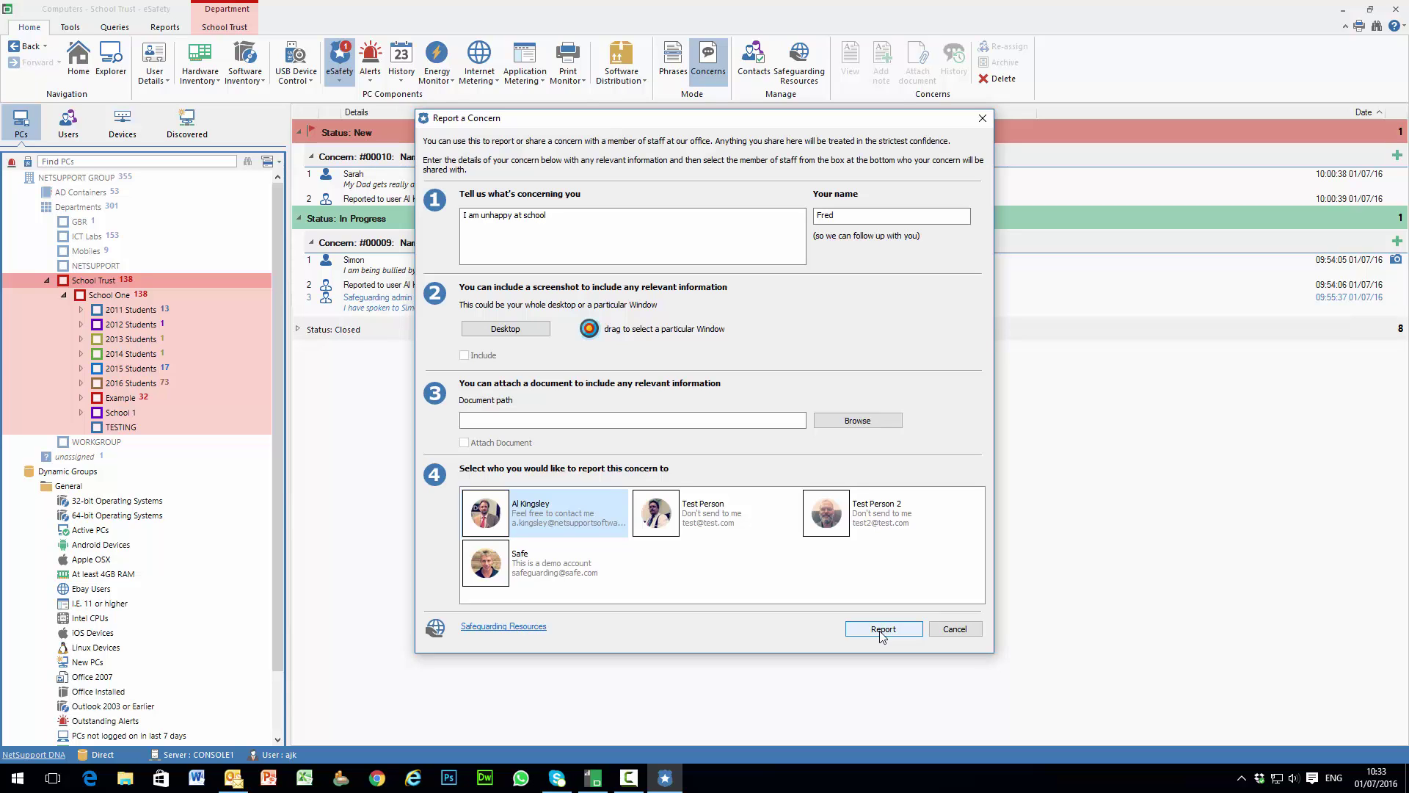
Step: Submit Fred's 'I am unhappy at school' concern report to Al Kingsley
left_click(882, 629)
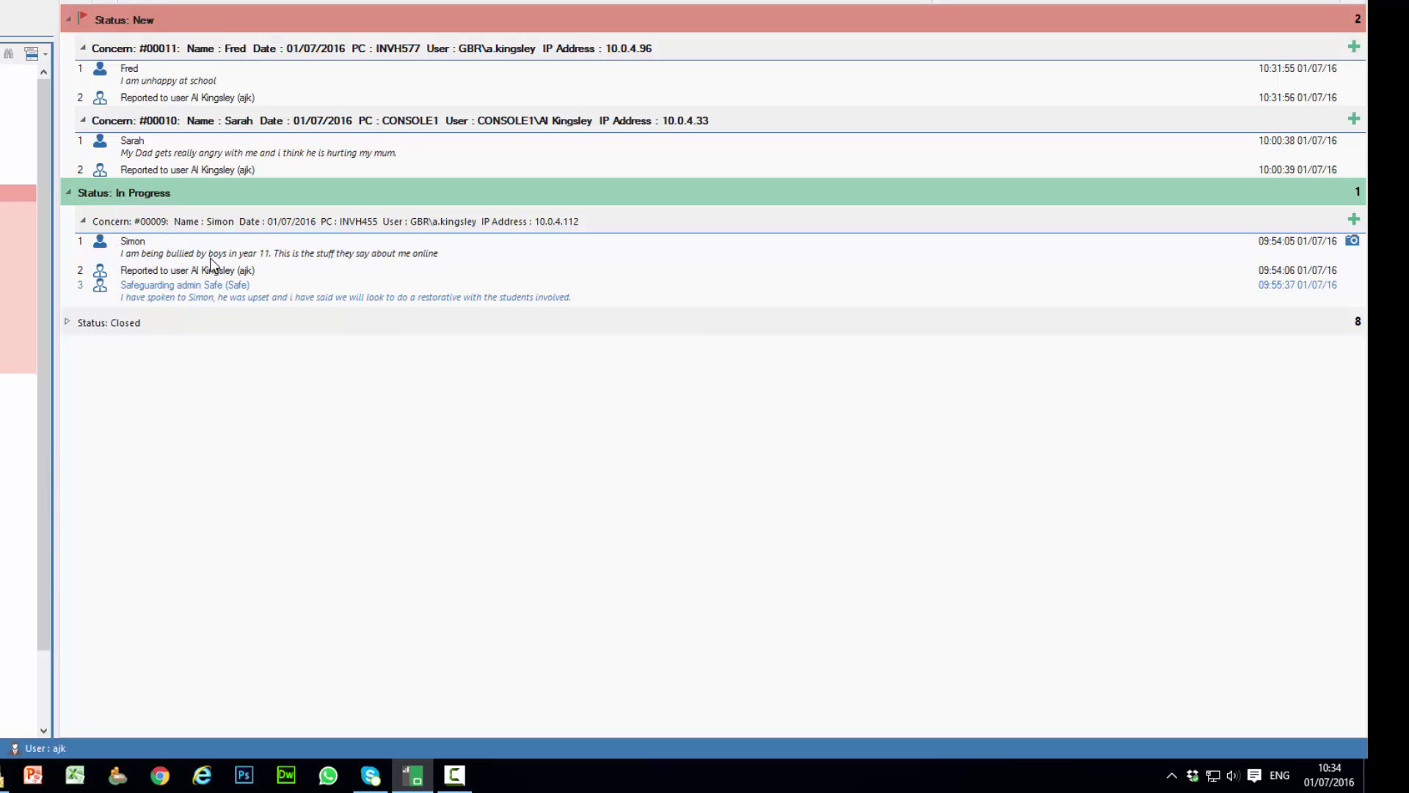
left_click(1352, 219)
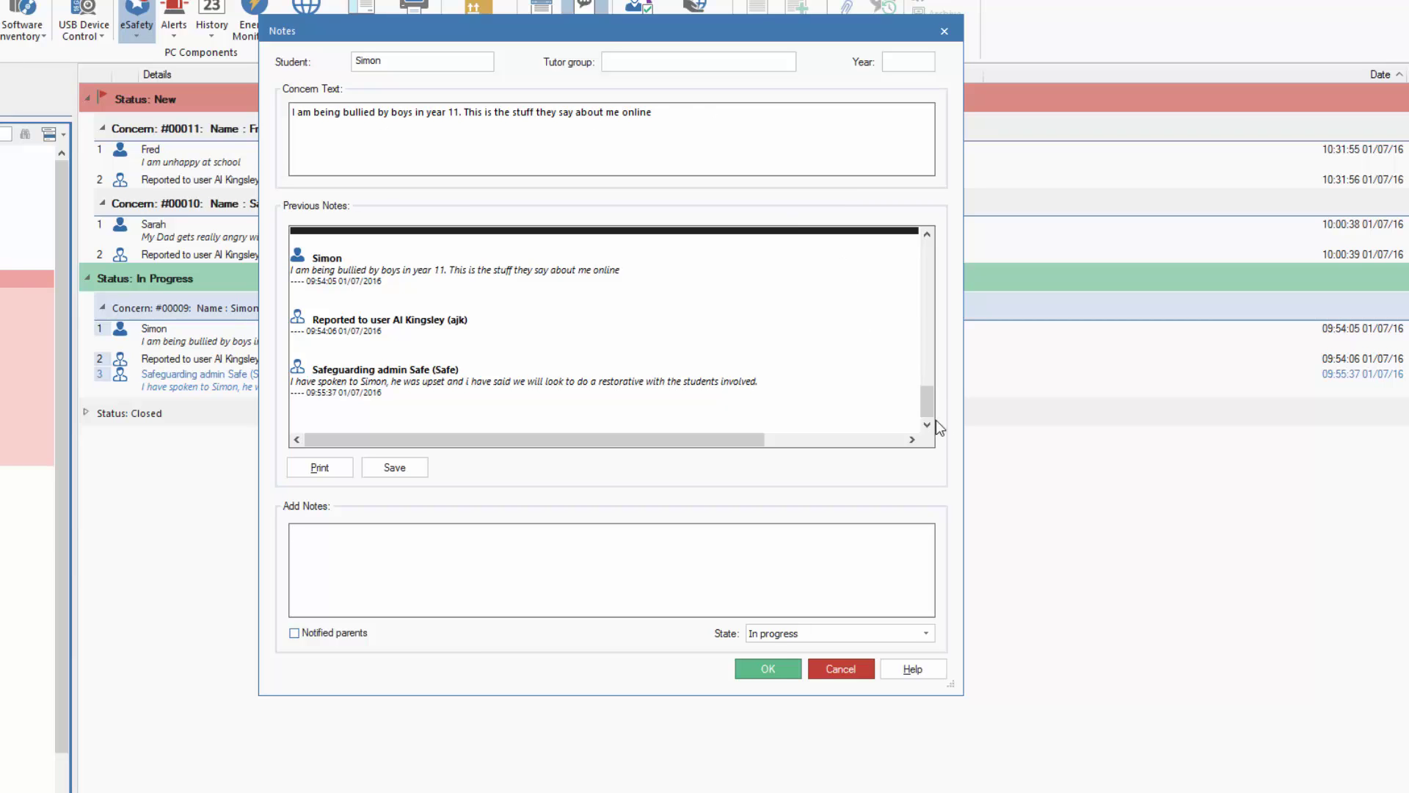
mouse_move(927, 400)
left_mouse_down()
mouse_move(918, 249)
mouse_move(945, 407)
left_mouse_up()
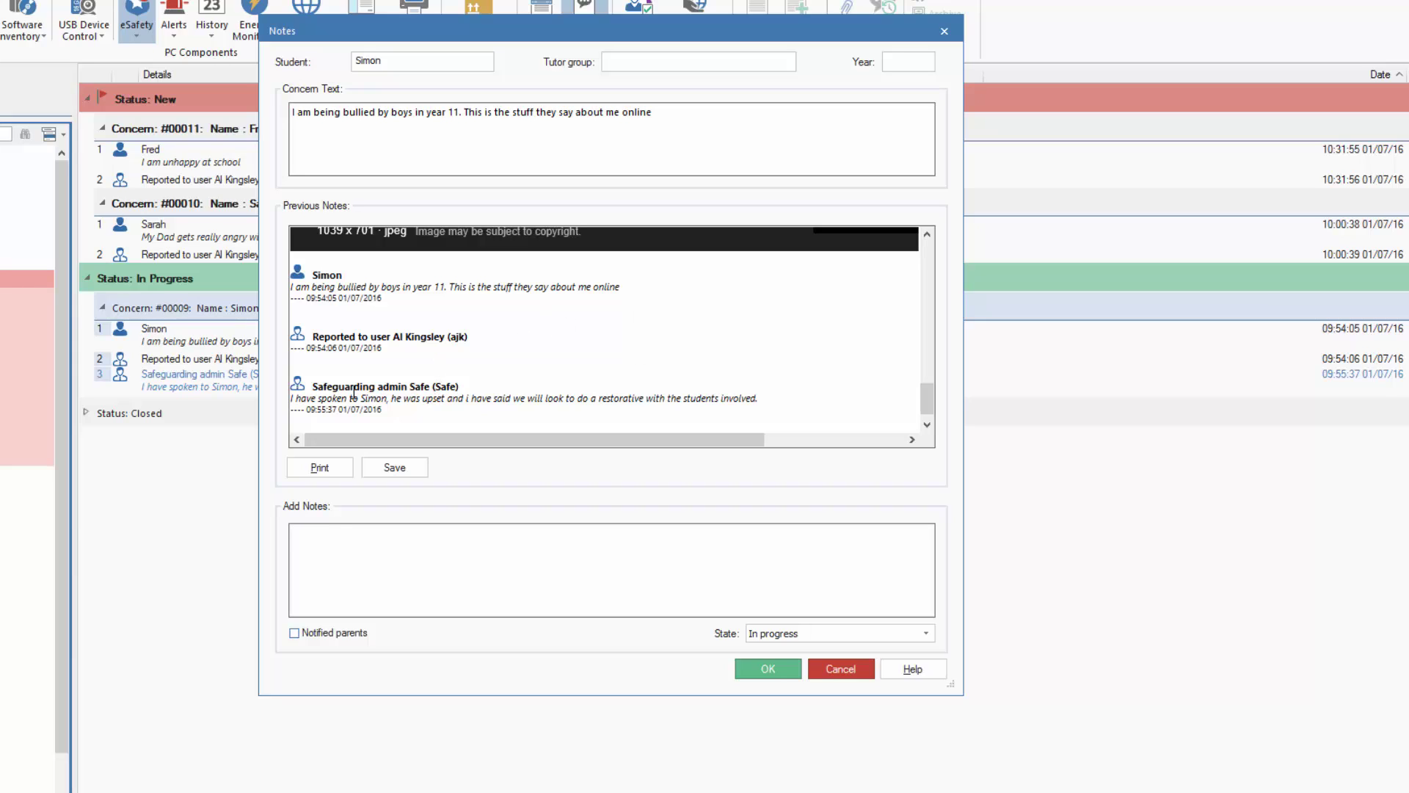
left_click_drag(296, 399, 388, 399)
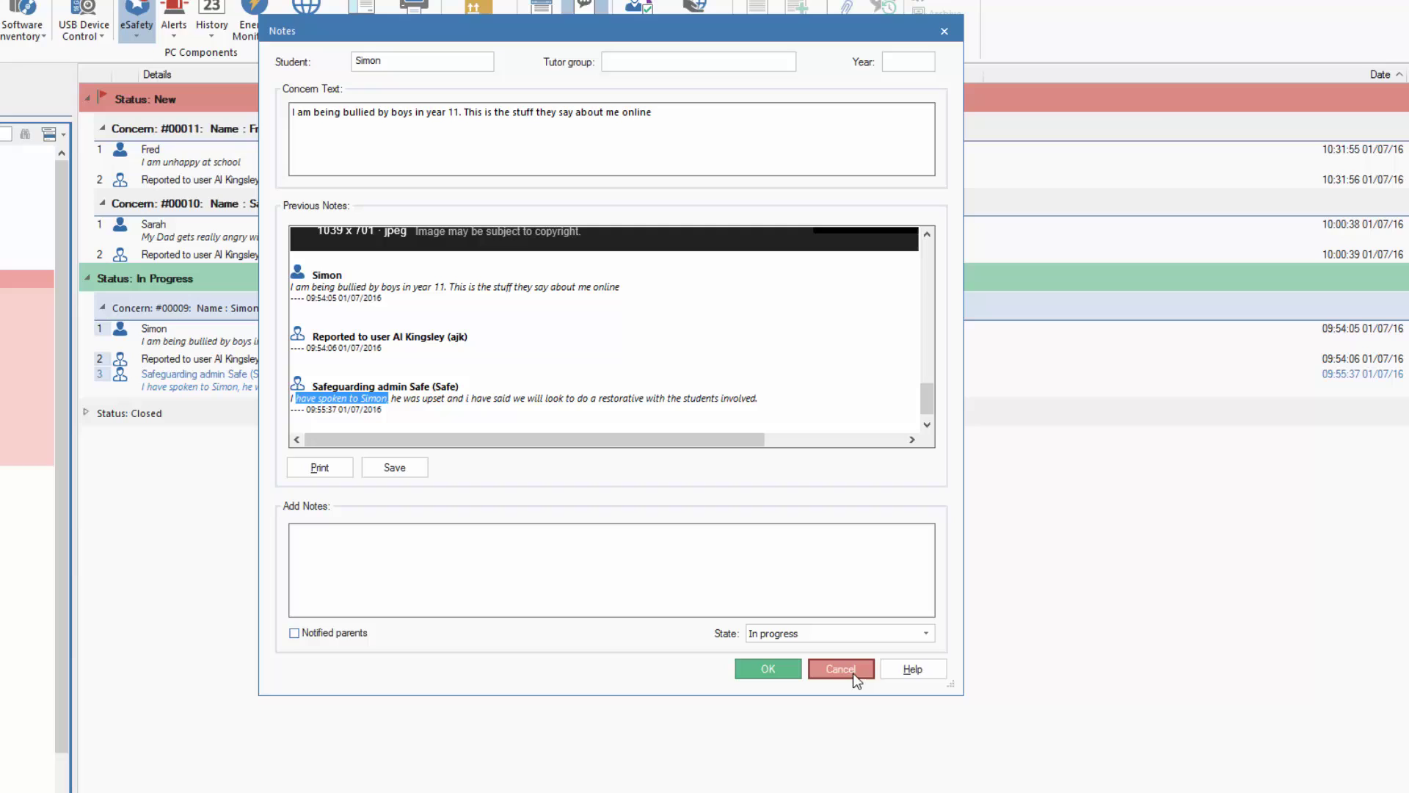
left_click(683, 544)
Step: Cancel the bullying concern's Notes dialog without adding any note
left_click(834, 668)
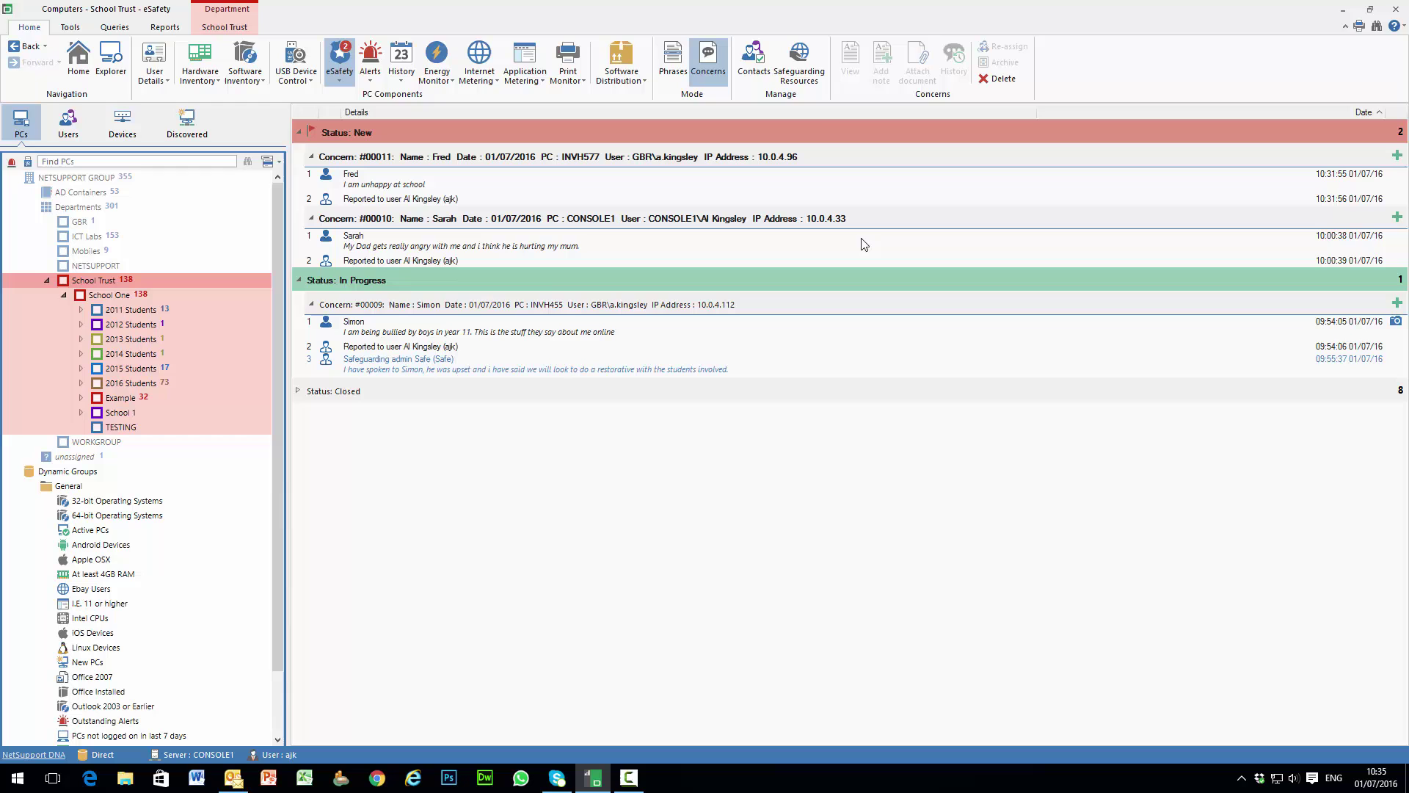
Step: Browse the Safeguarding Resources list and check the Region options, keeping United Kingdom
left_click(800, 73)
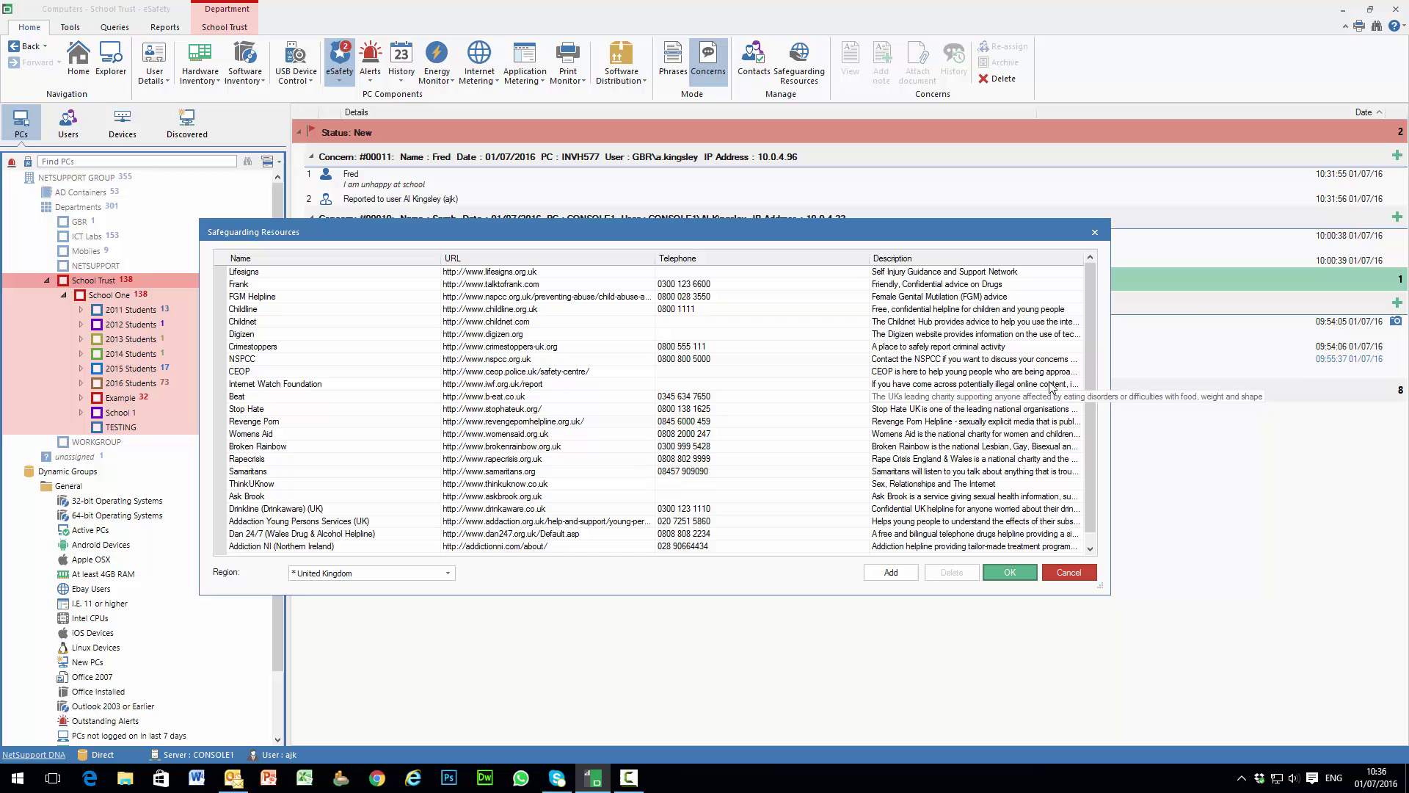
mouse_move(1090, 401)
left_mouse_down()
mouse_move(1091, 429)
mouse_move(1088, 324)
left_mouse_up()
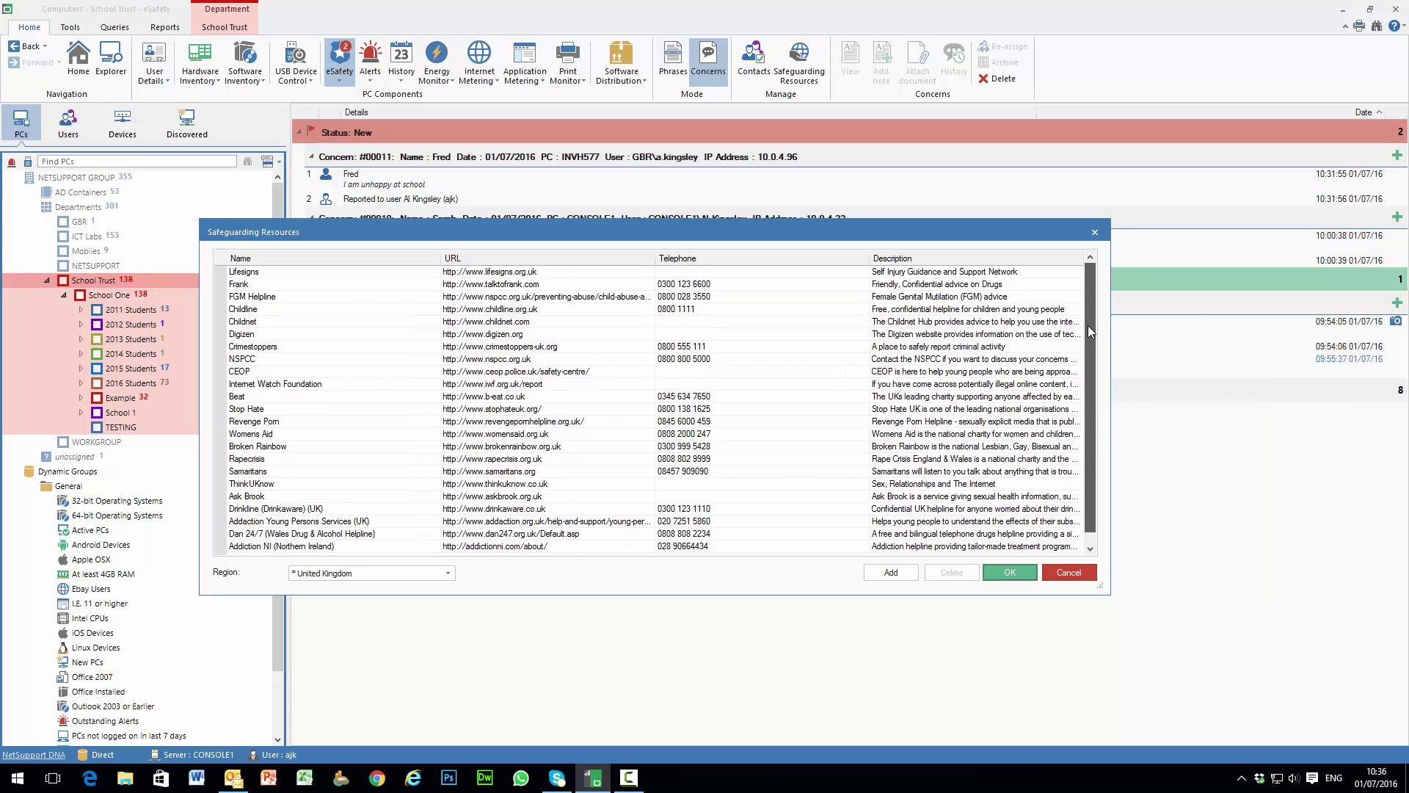
left_click(1090, 548)
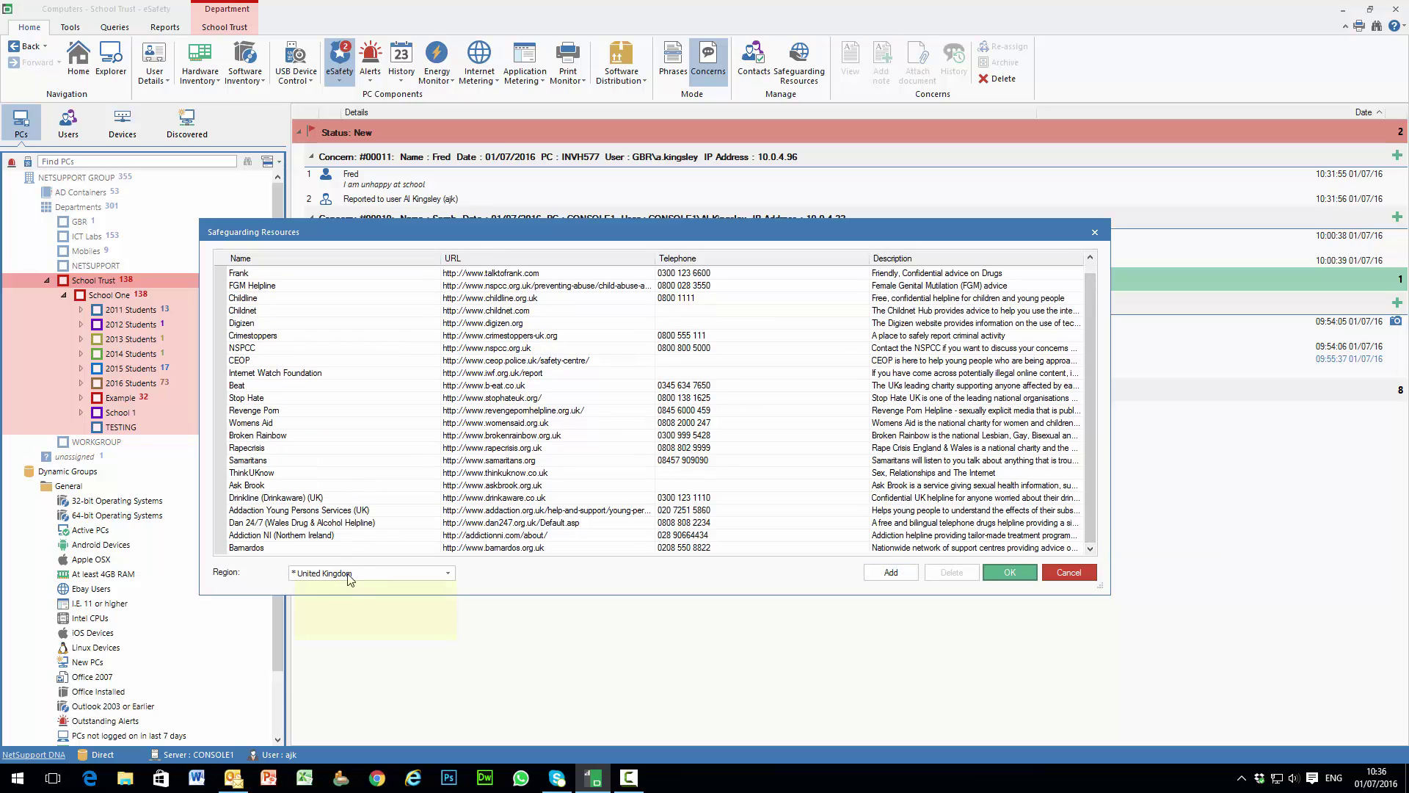
left_click(447, 573)
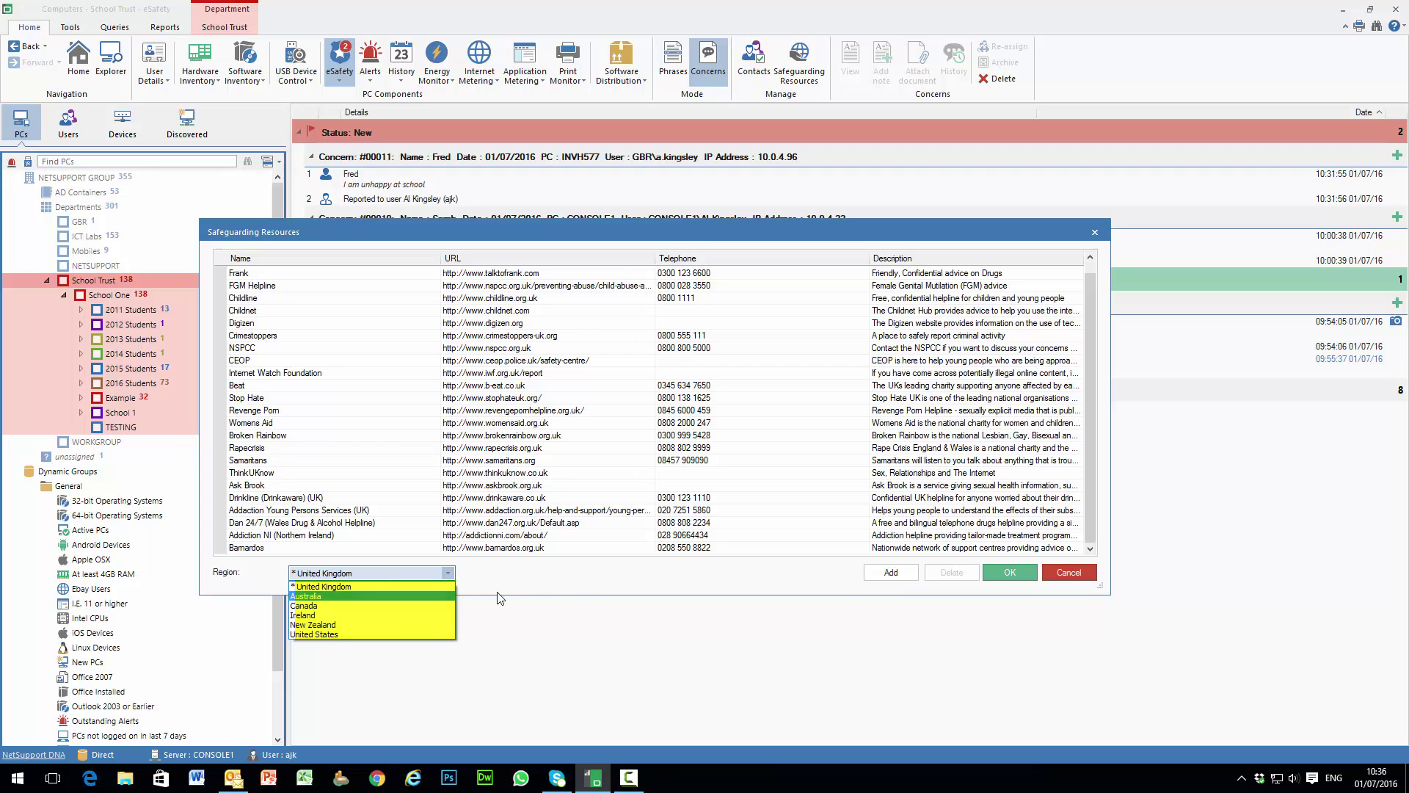
left_click(598, 586)
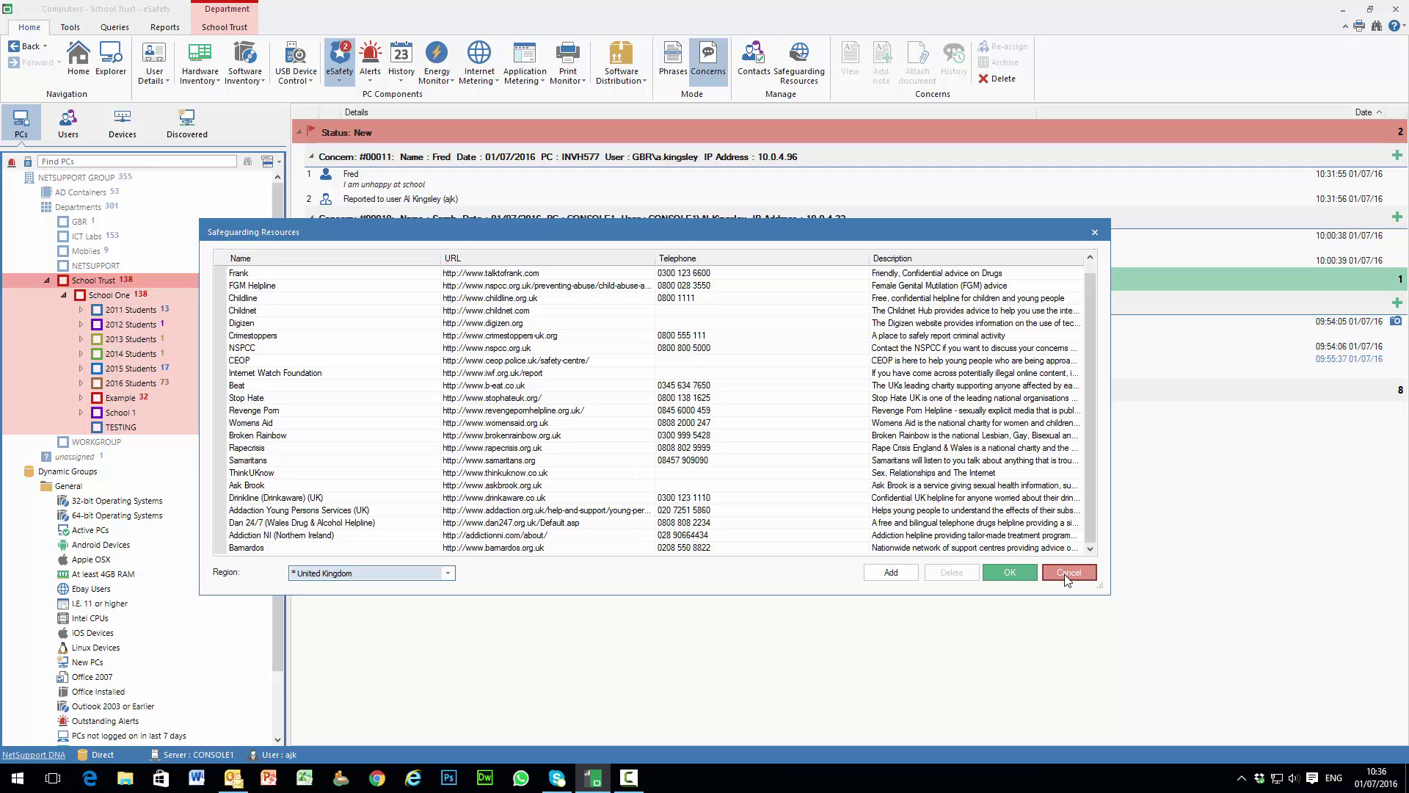
left_click(1067, 579)
Step: Dismiss the Safeguarding Resources list and return to the concerns list
left_click(439, 188)
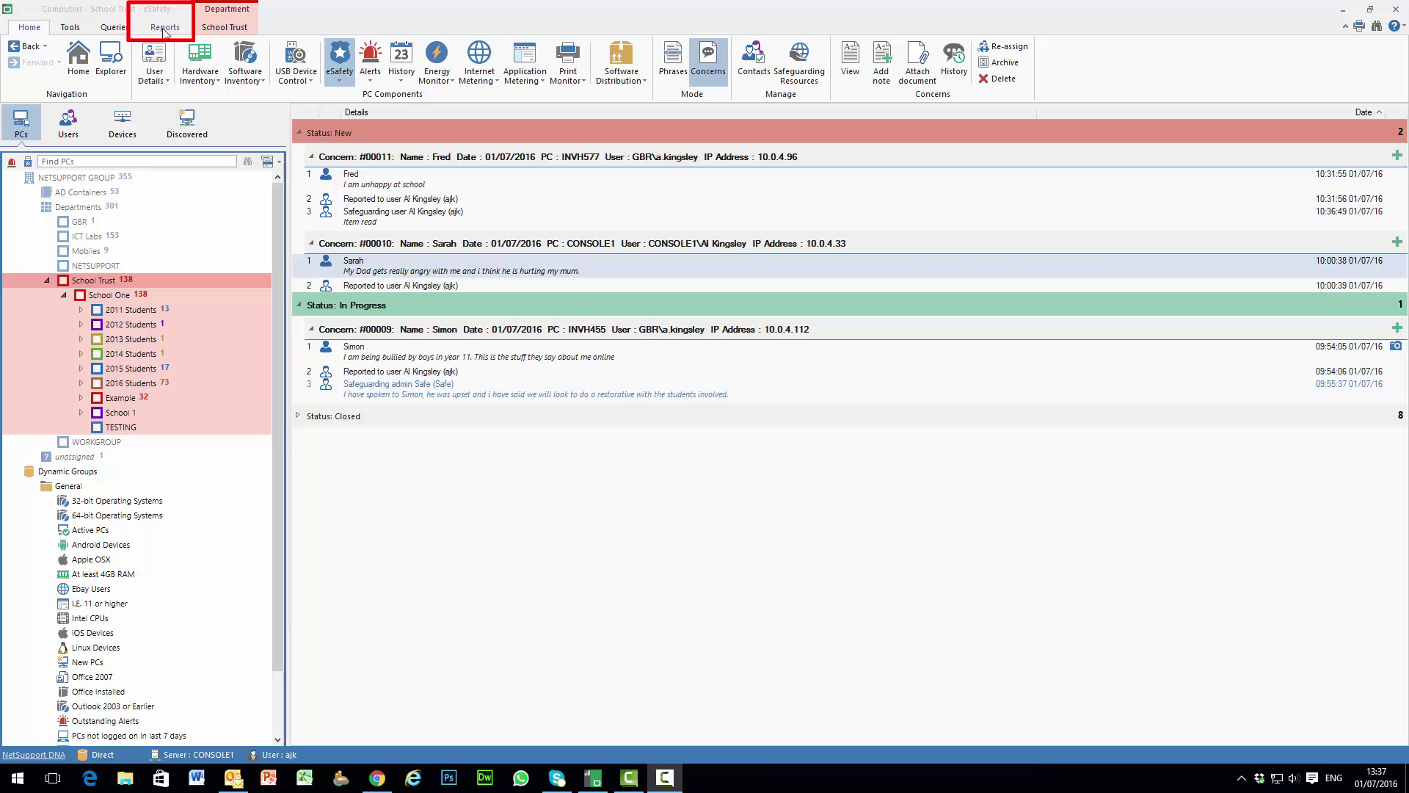
Step: Show the Keyword Count - Year to Date report and page through its Top 25 Phrases chart
left_click(165, 29)
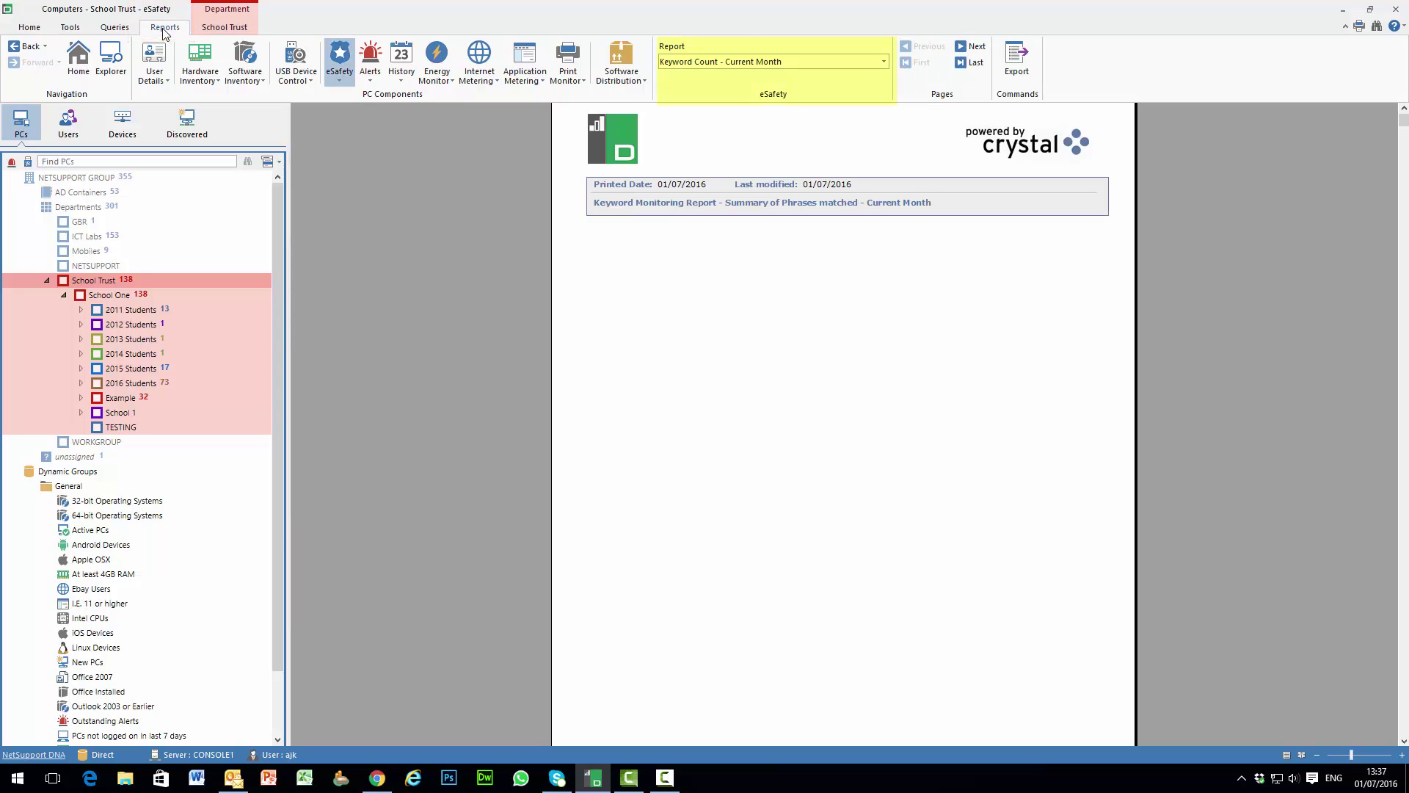
left_click(884, 61)
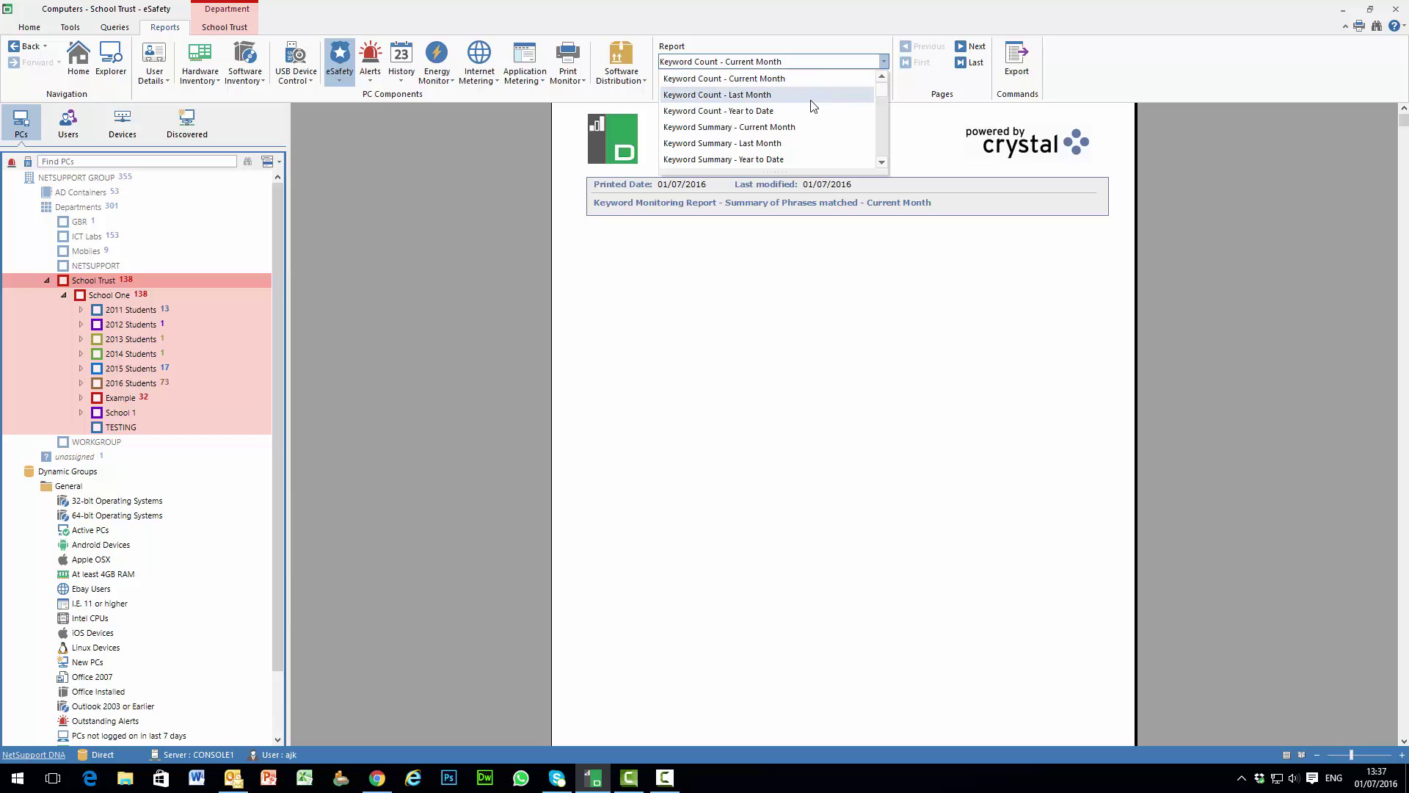
left_click(793, 111)
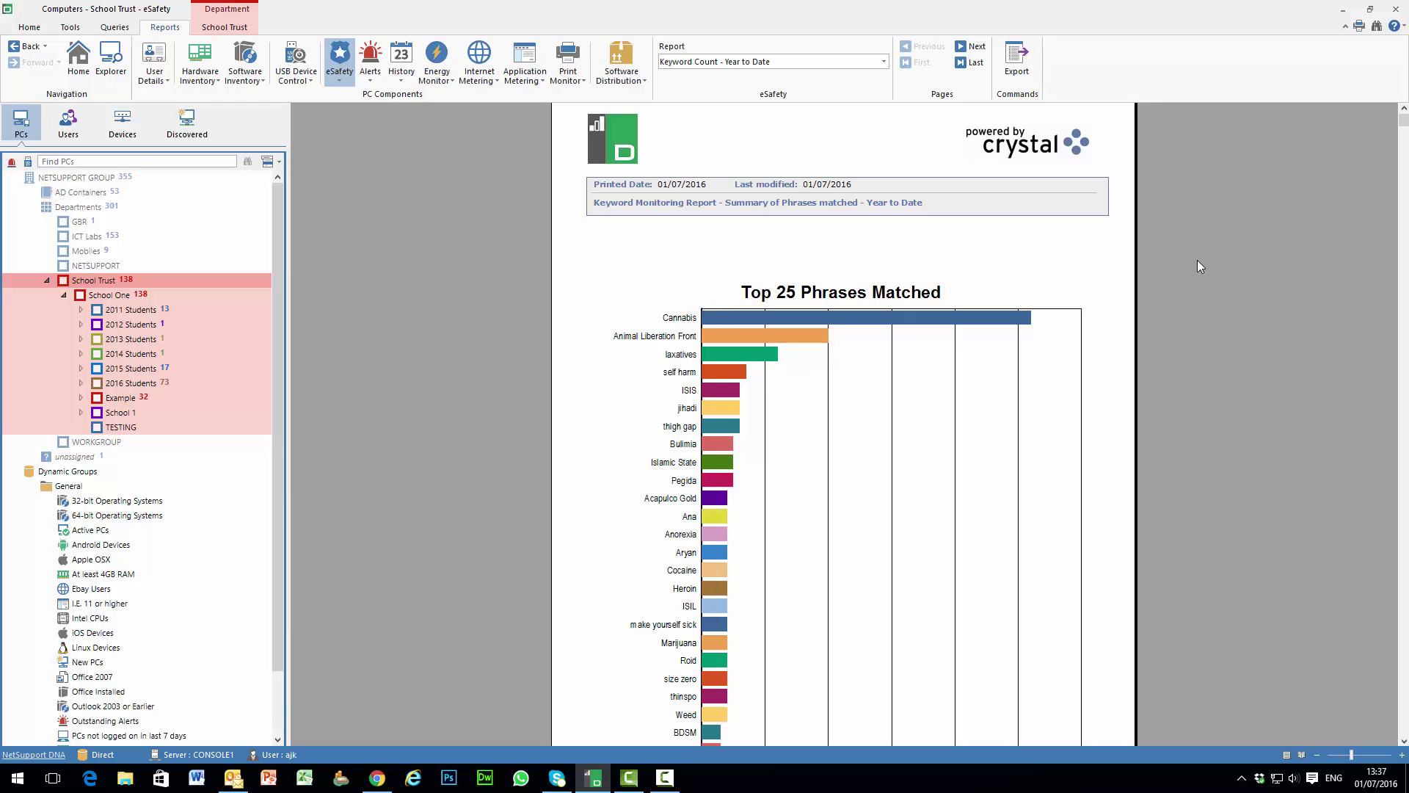
left_click(962, 49)
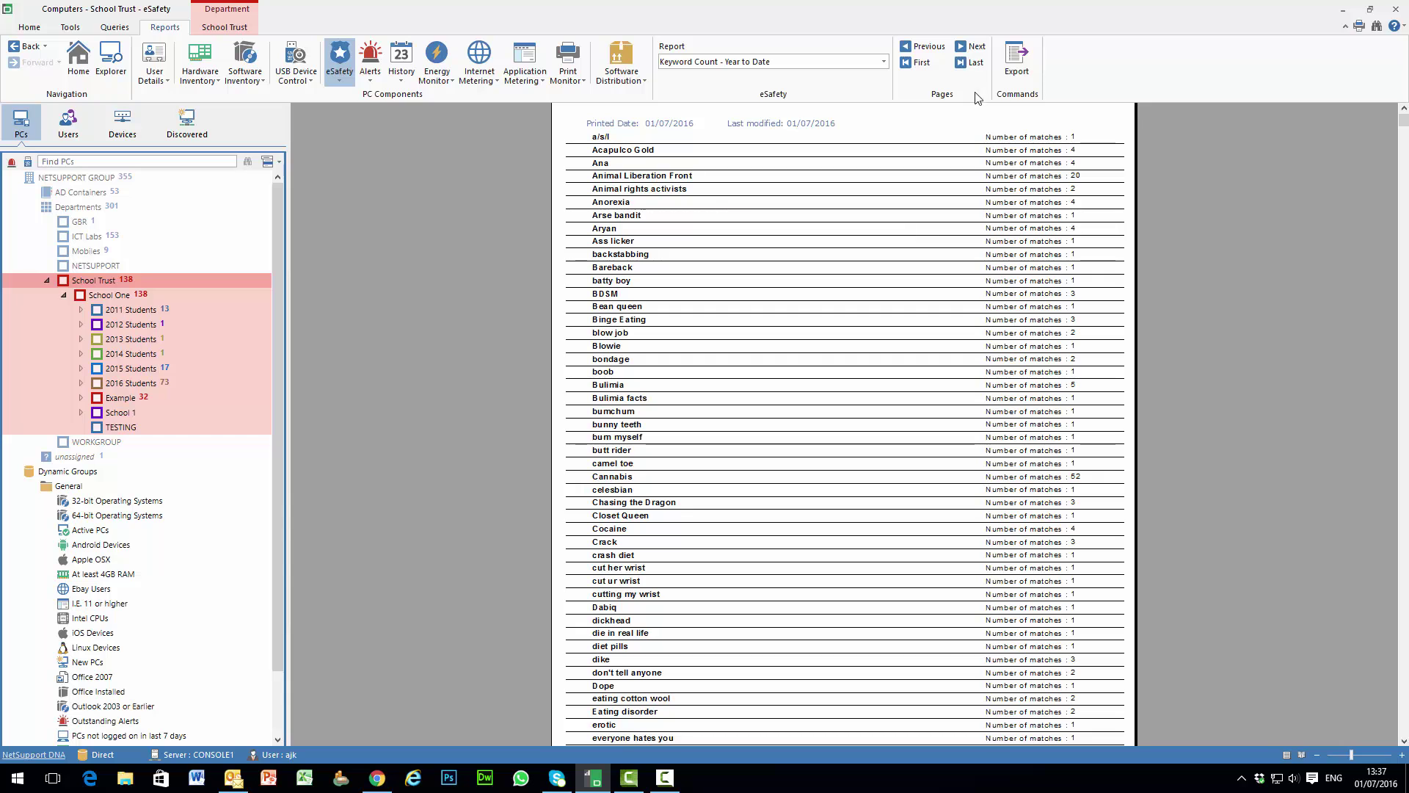
left_click(962, 47)
left_click(931, 48)
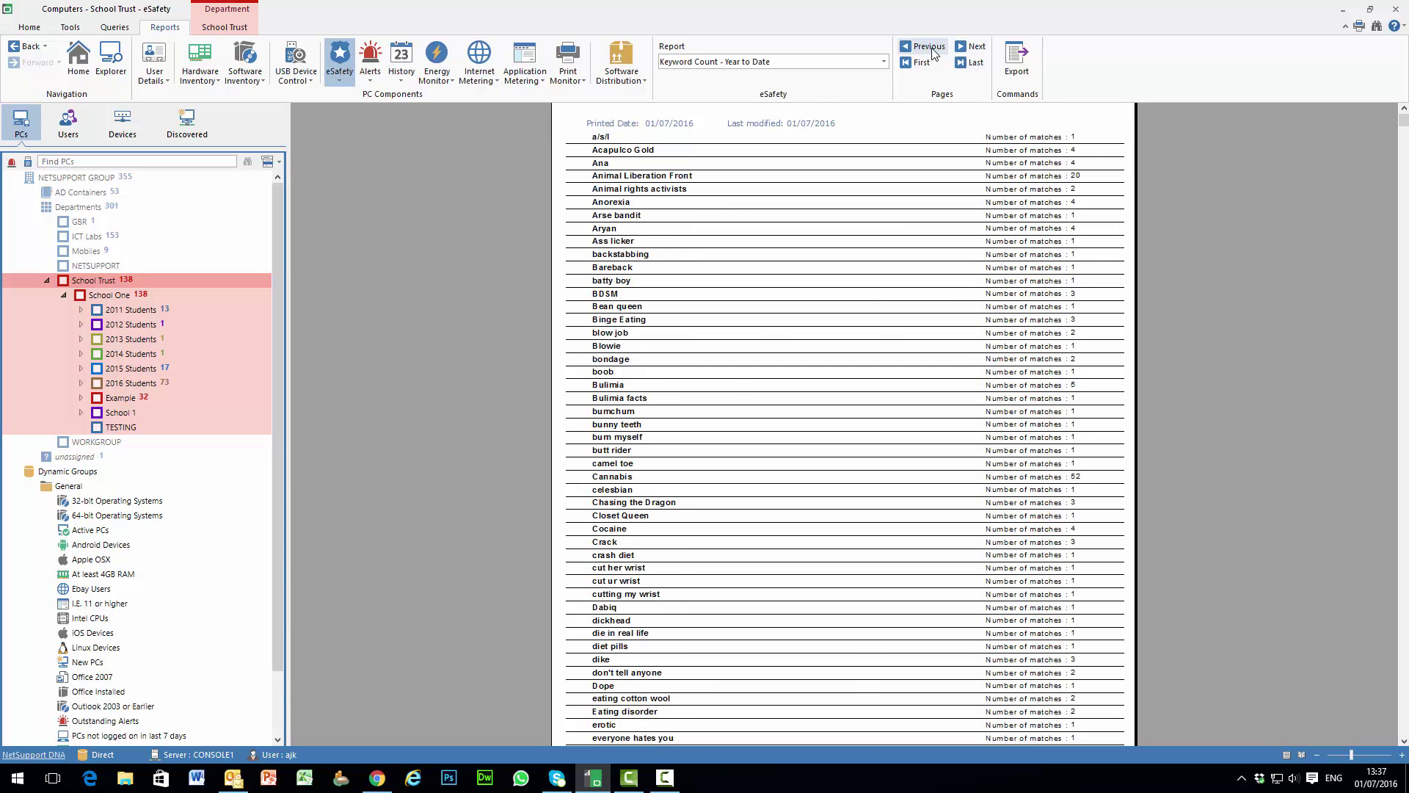
left_click(884, 60)
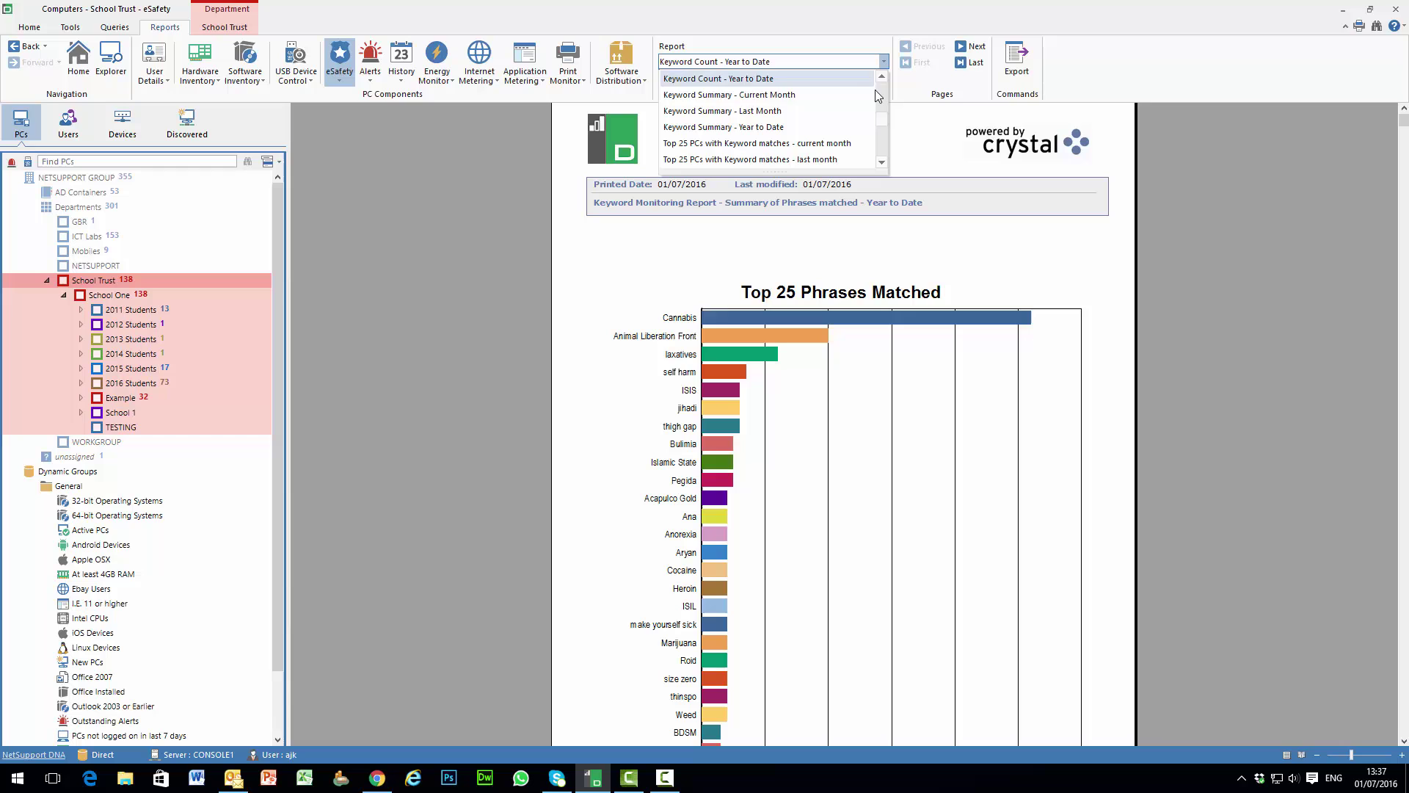
Step: View the Keyword Summary - Year to Date report and its matched terms by category
left_click(810, 128)
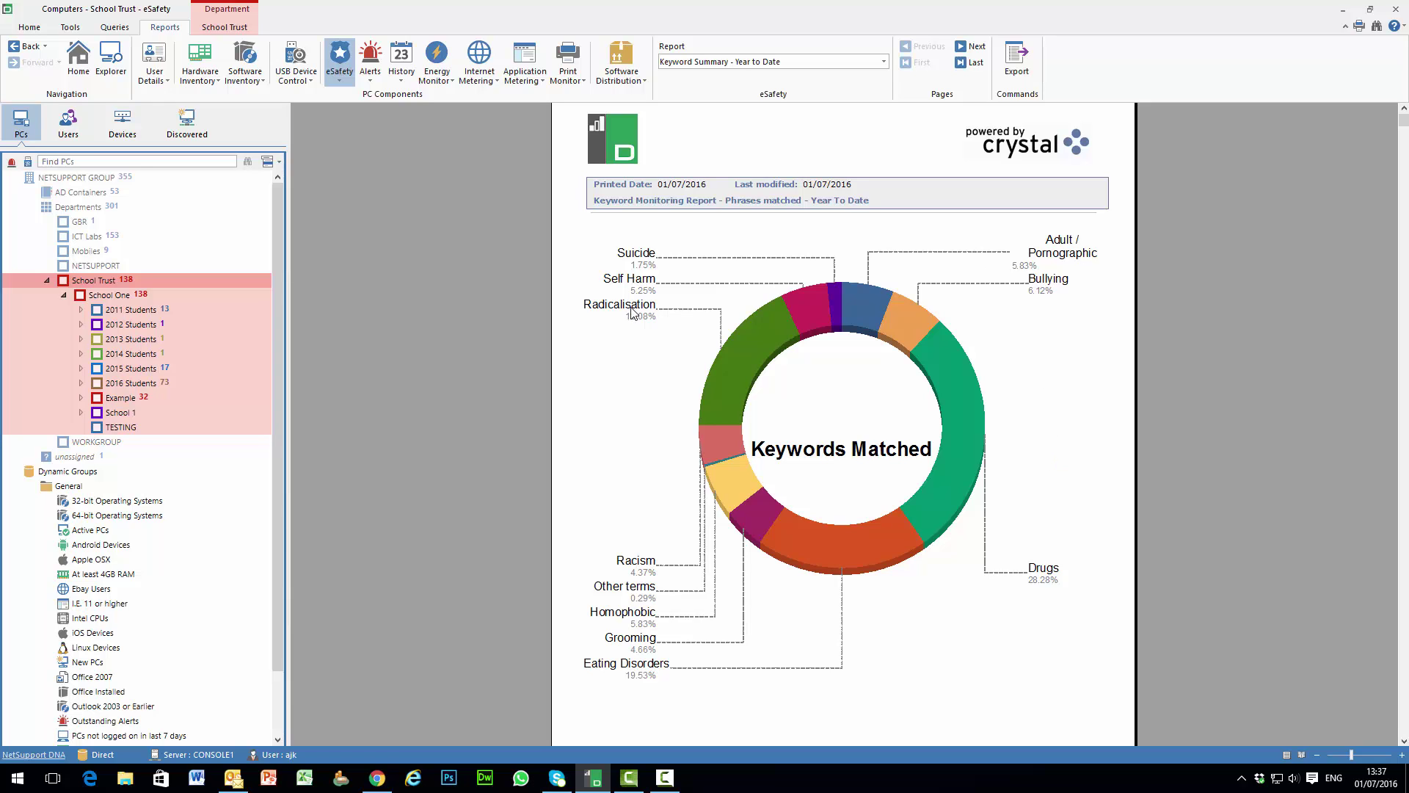
left_click(958, 65)
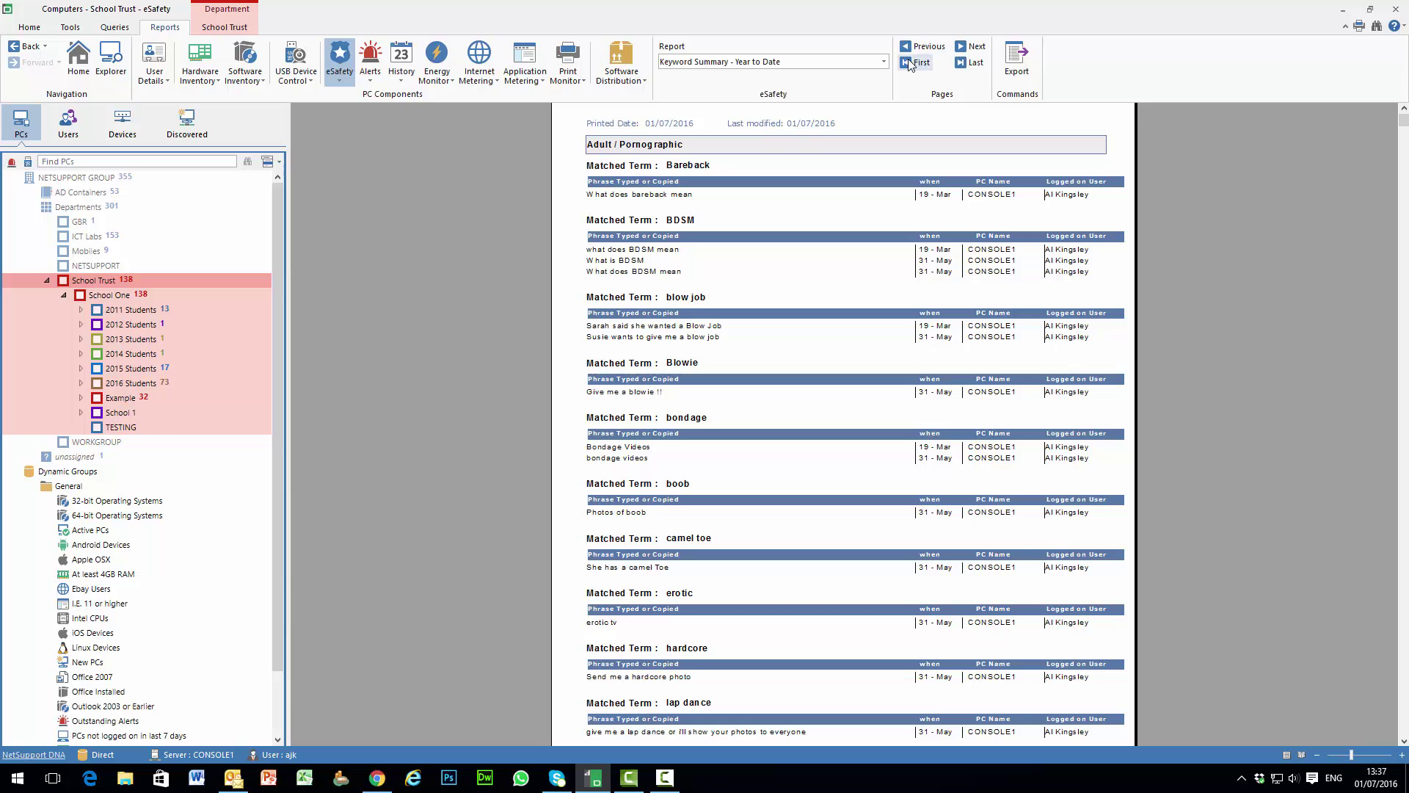
left_click(884, 62)
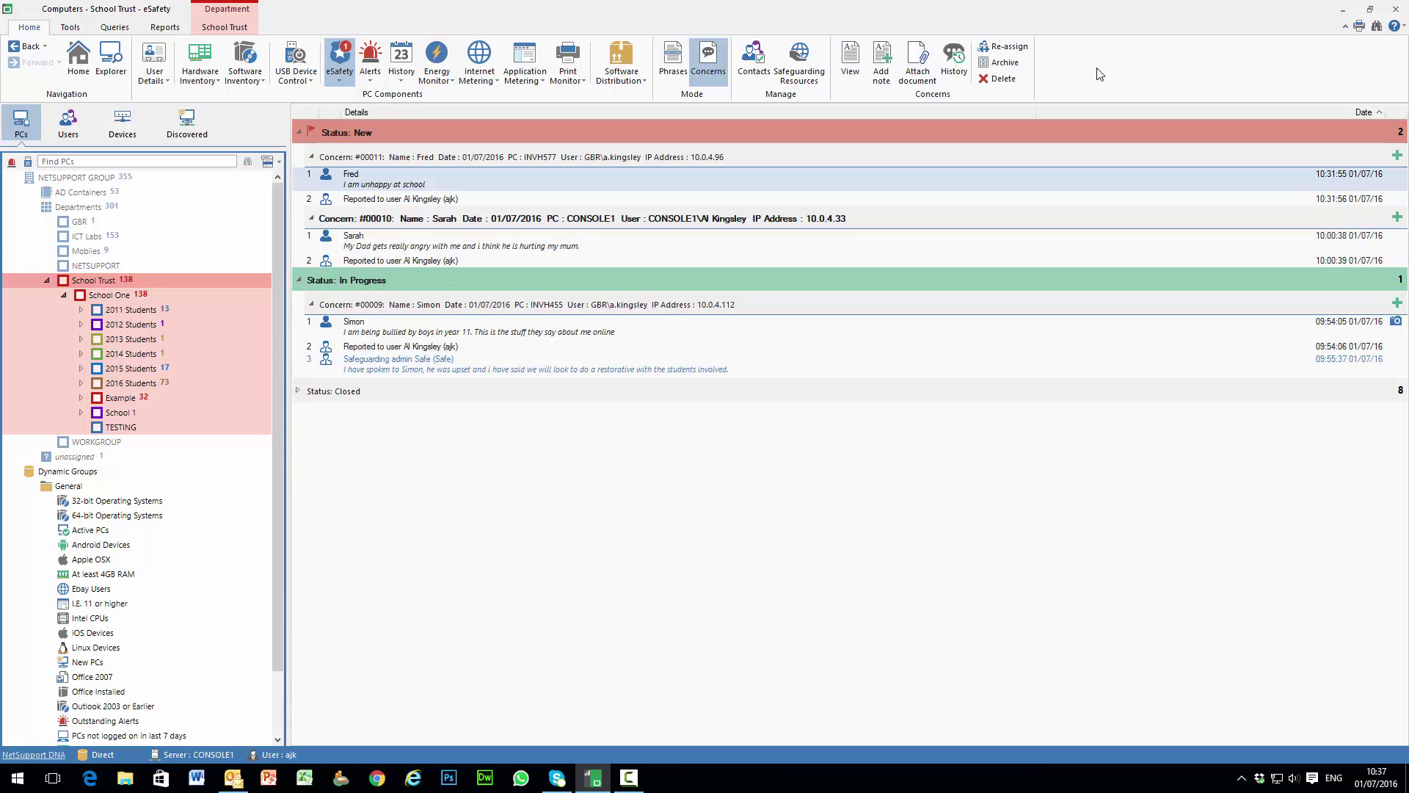
Step: Bring up the eSafety features to reach the Safeguarding Admin console
left_click(342, 76)
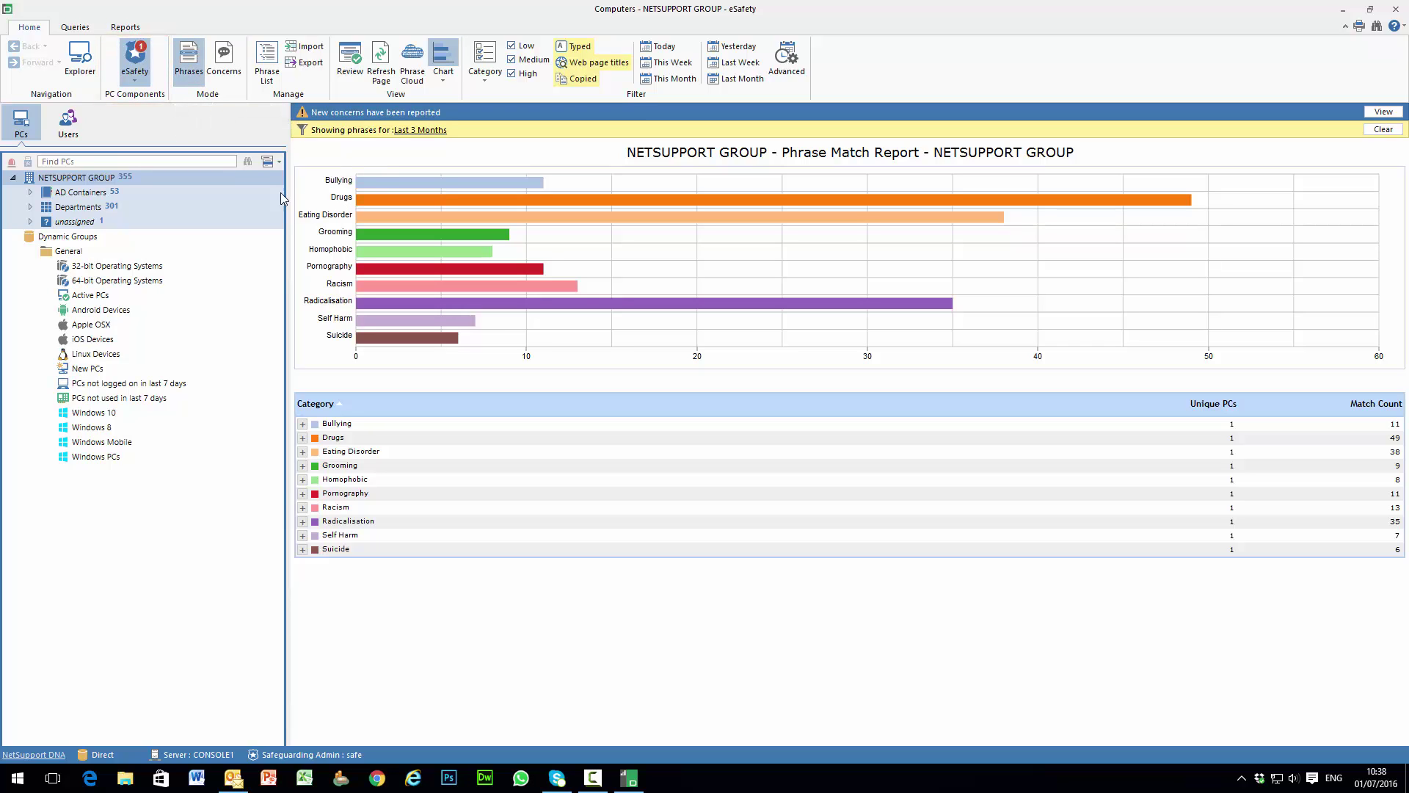
left_click(224, 58)
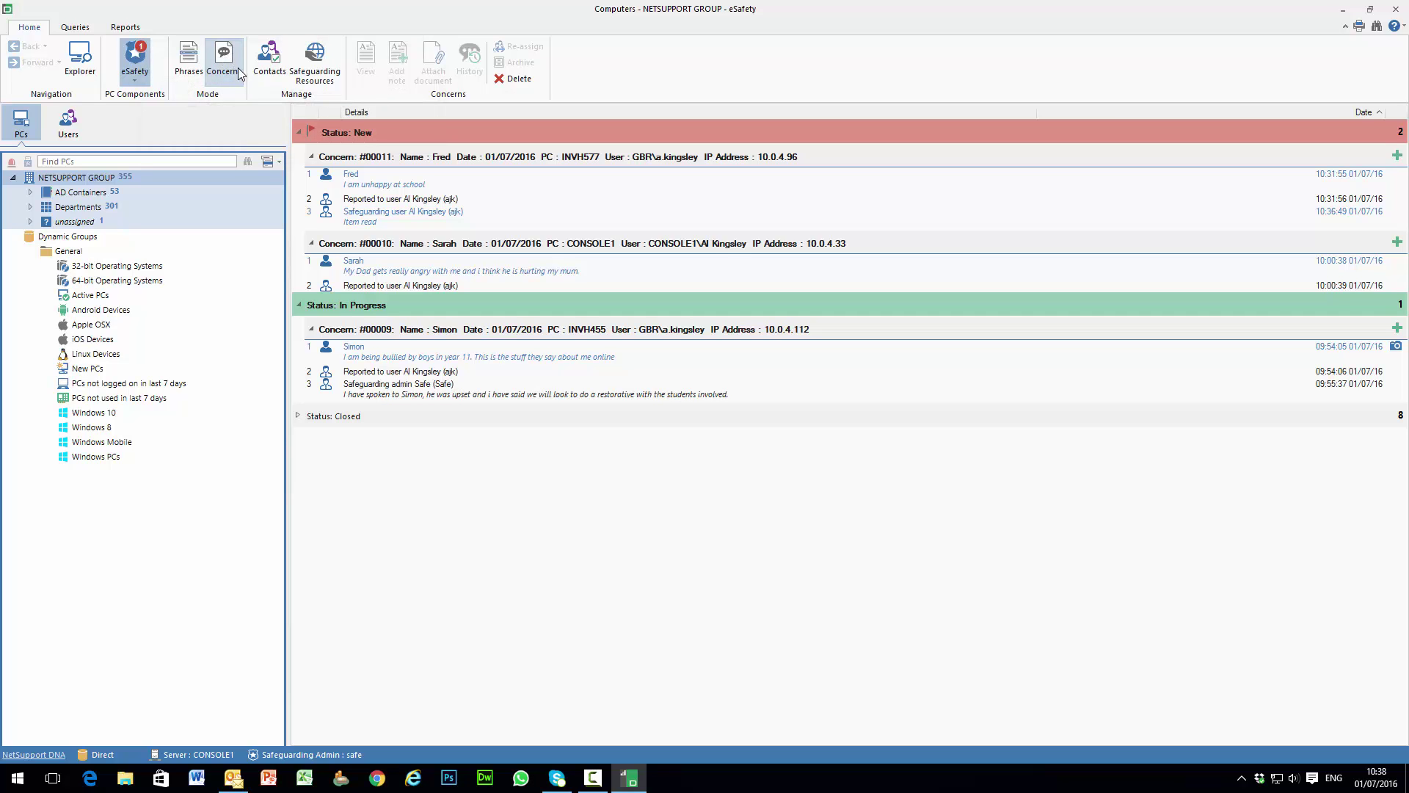
left_click(188, 60)
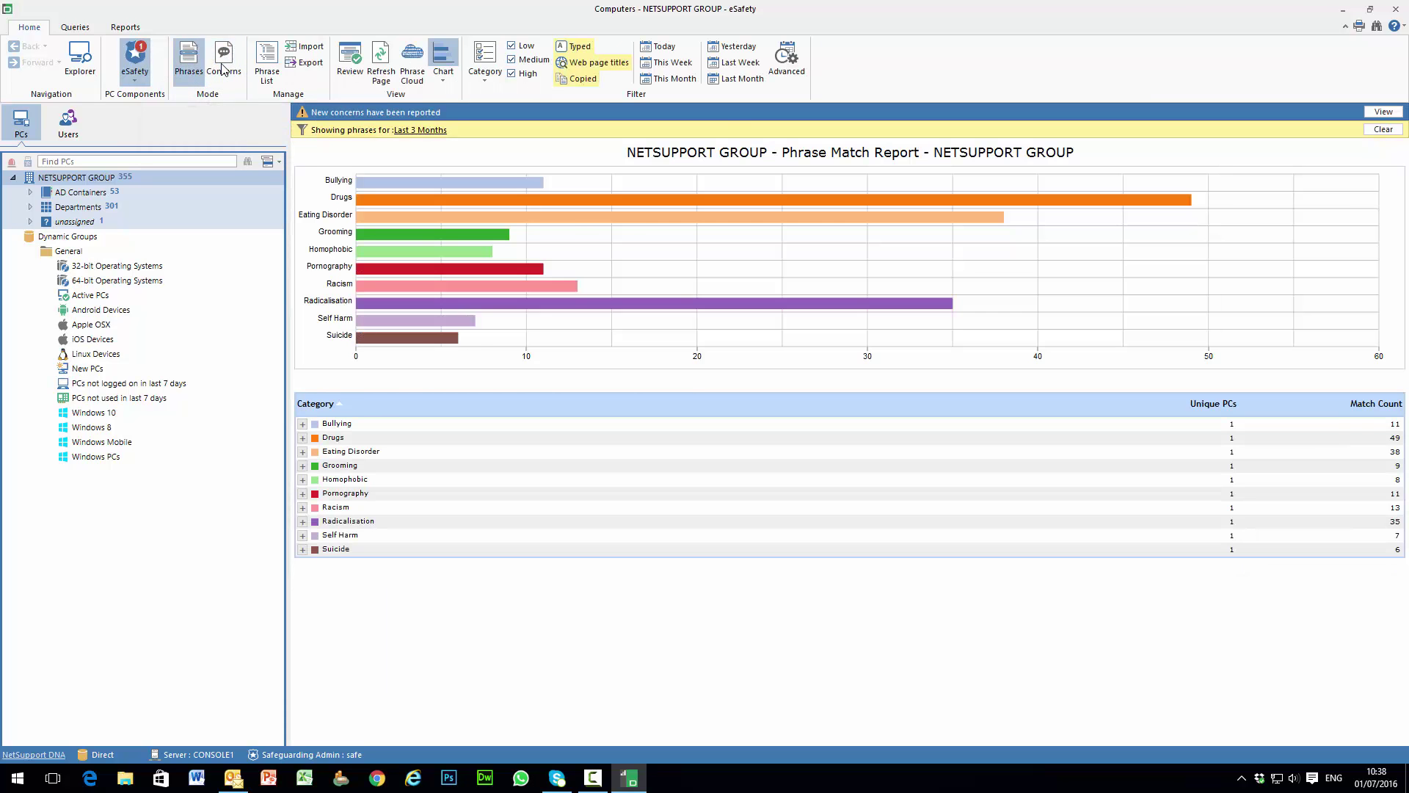
left_click(223, 65)
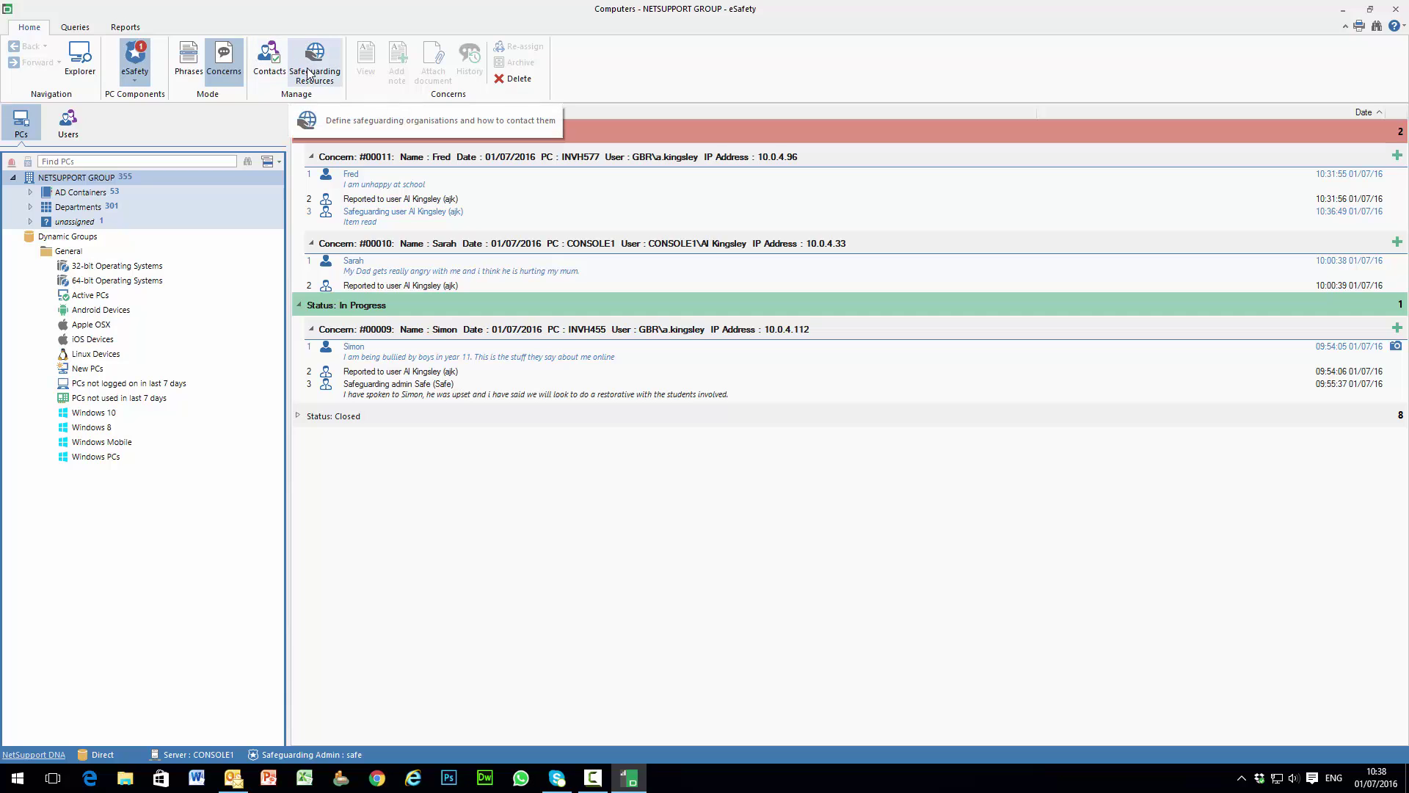
left_click(187, 65)
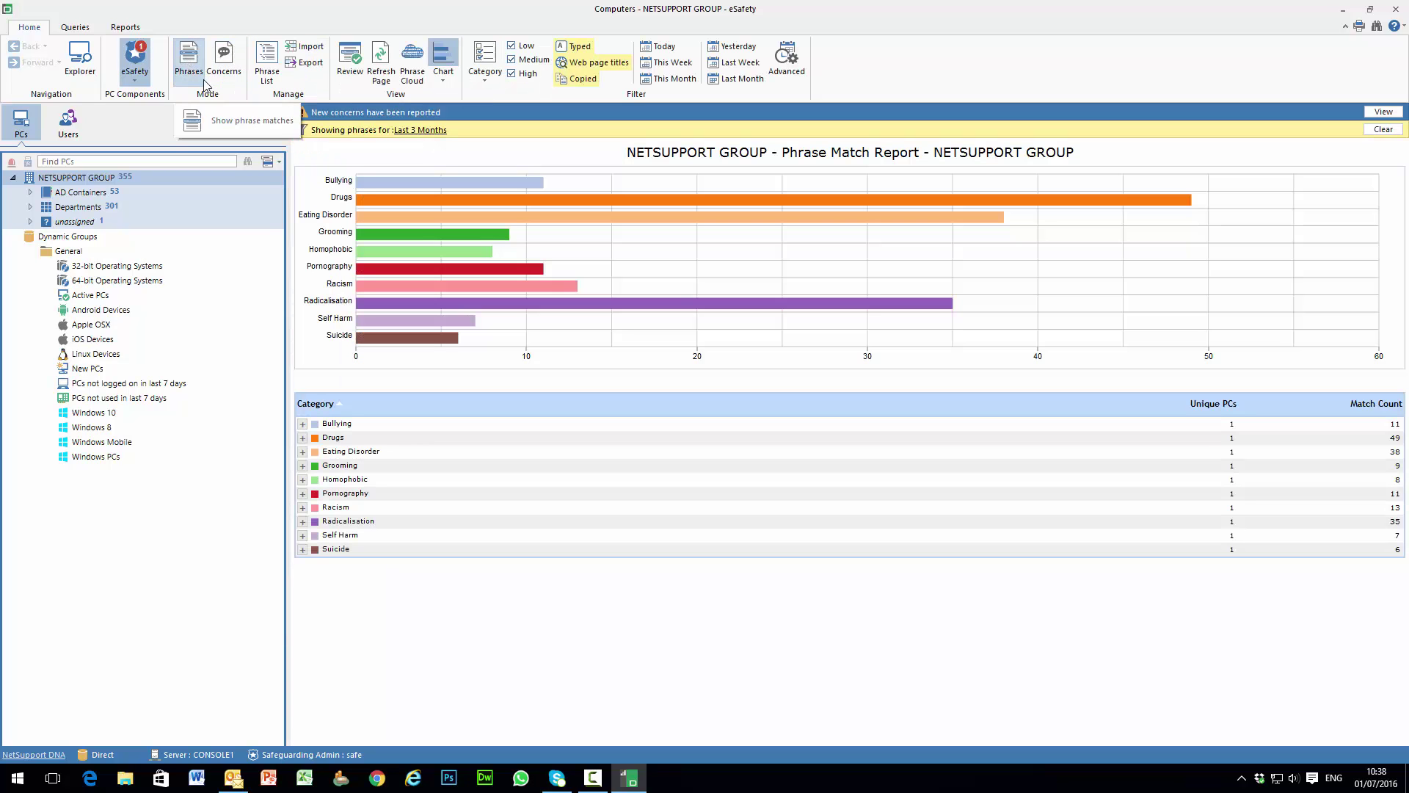